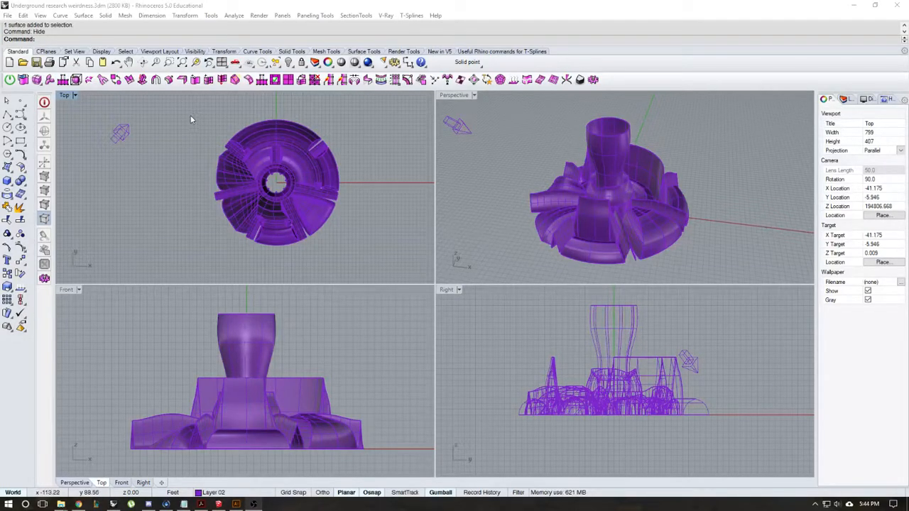
# Step: Create a vertical cut plane through the centre of the whole model, running along the X axis in the Top view
pyautogui.moveTo(190, 120); pyautogui.dragTo(368, 262)
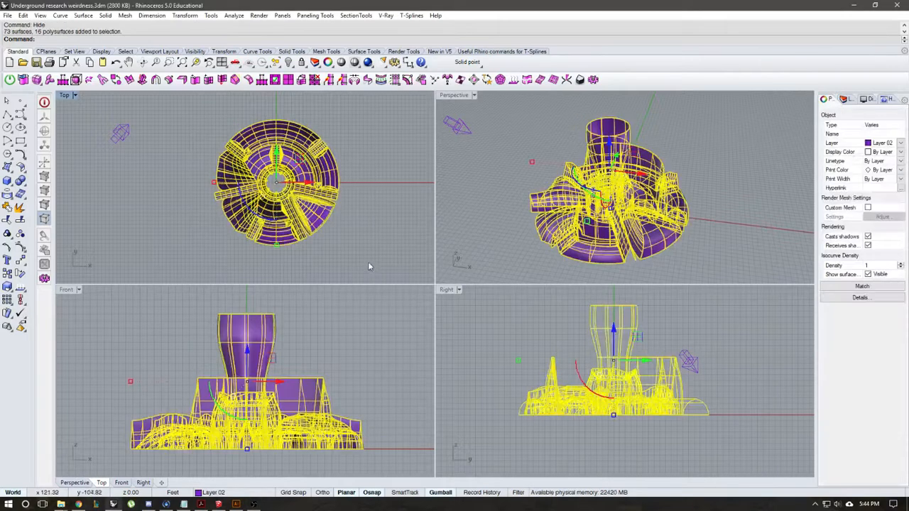
pyautogui.moveTo(368, 228); pyautogui.dragTo(338, 226, button='right')
pyautogui.write('cu')
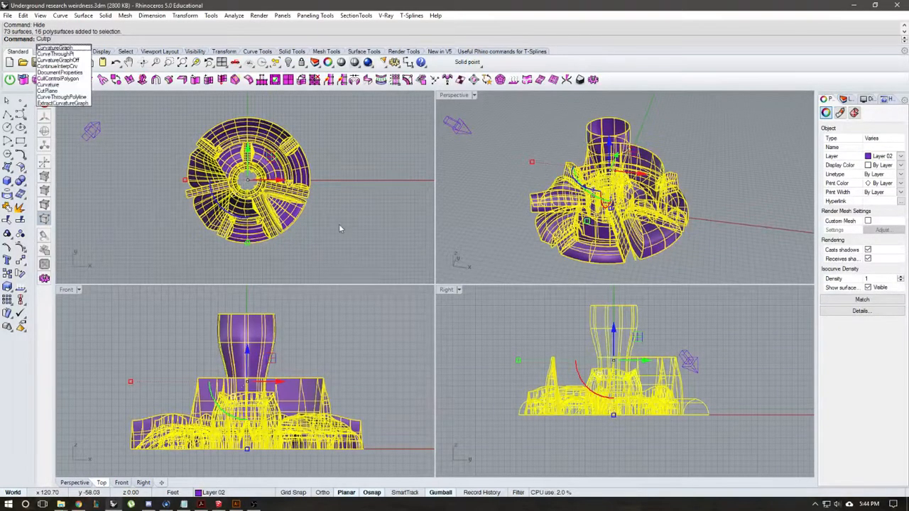
pyautogui.press('Return')
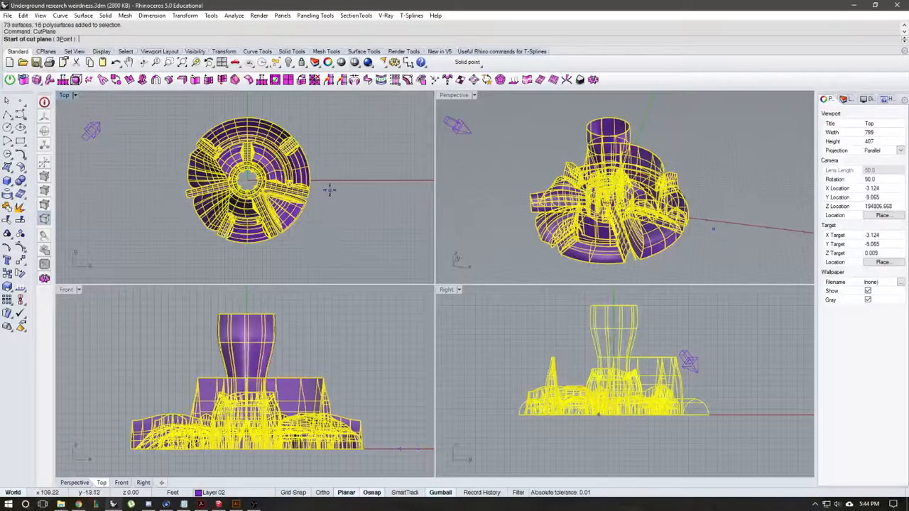
pyautogui.click(339, 183)
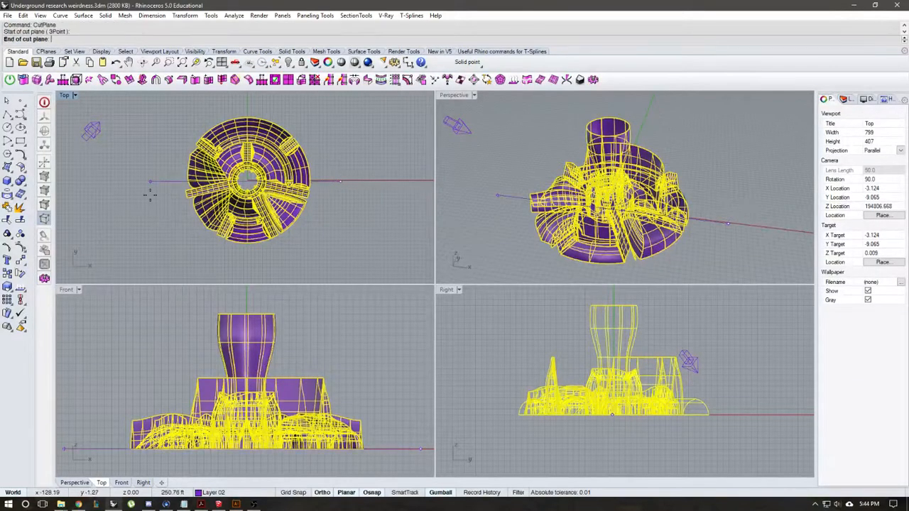
pyautogui.click(149, 182)
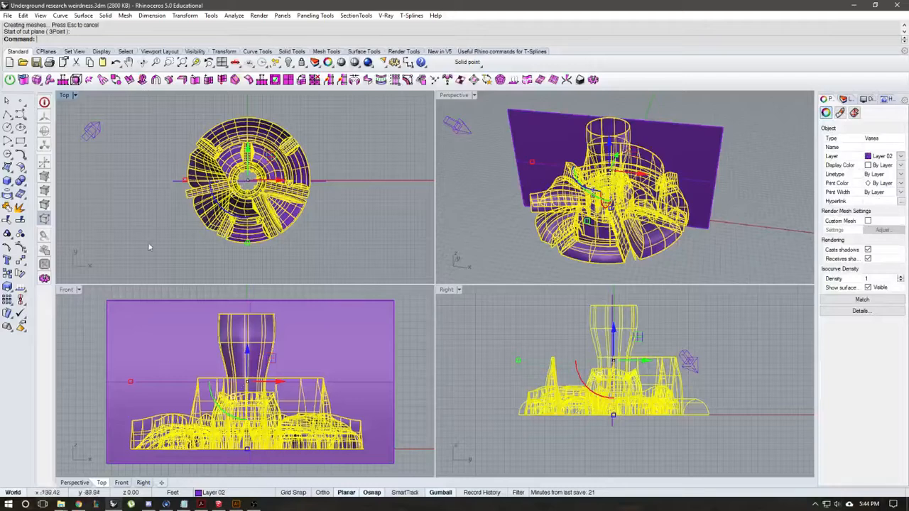
pyautogui.click(377, 166)
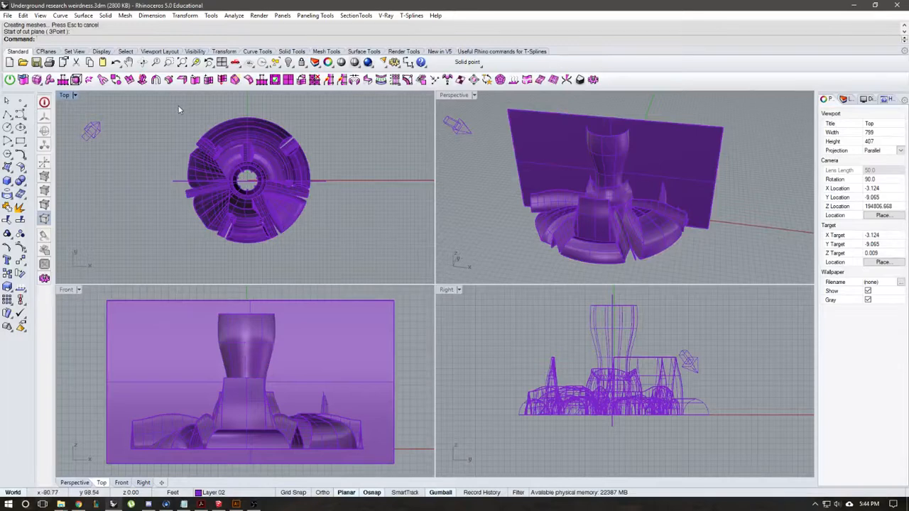
# Step: Intersect the whole model with the cut plane using IntersectTwoSets and lock the resulting section curves
pyautogui.moveTo(179, 106); pyautogui.dragTo(315, 260)
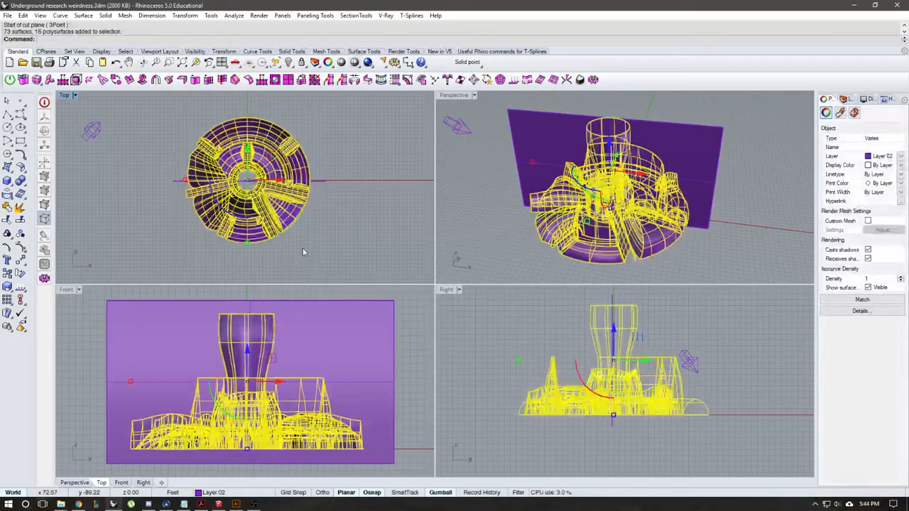
pyautogui.write('IntersectTwoSets')
pyautogui.press('Return')
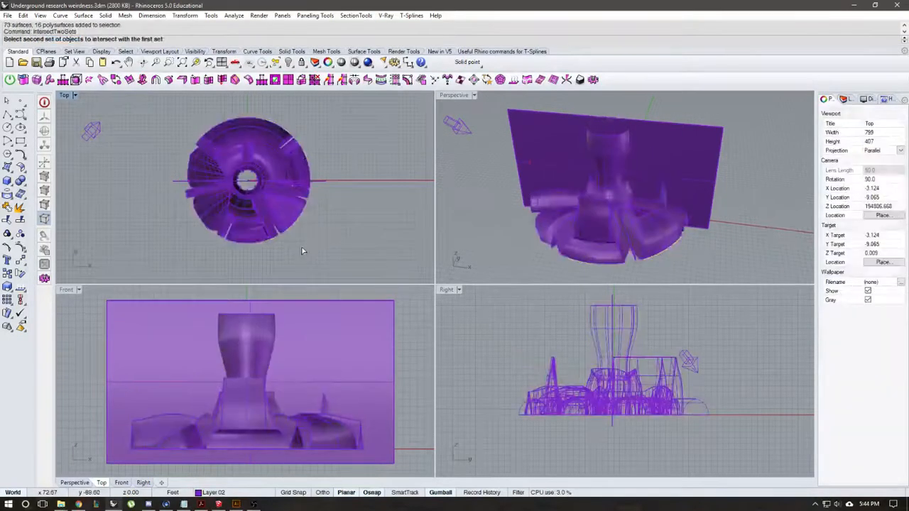
pyautogui.click(326, 182)
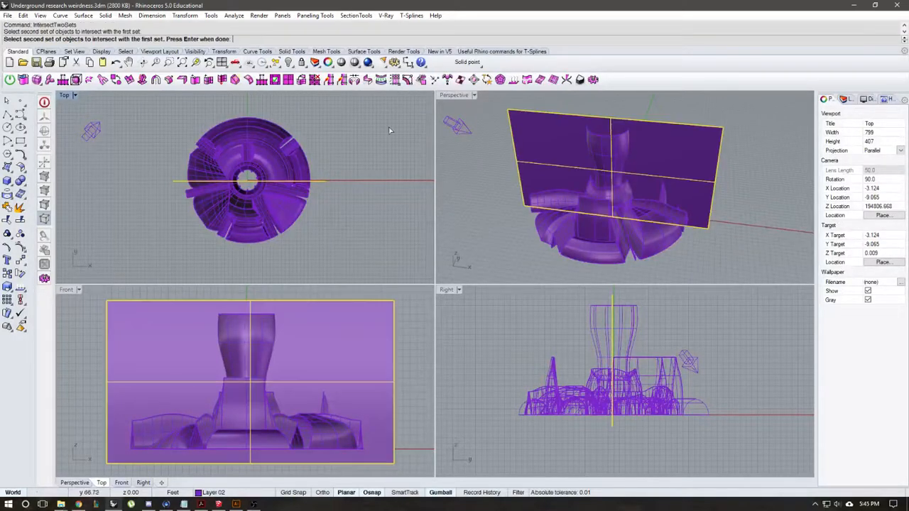
pyautogui.press('Return')
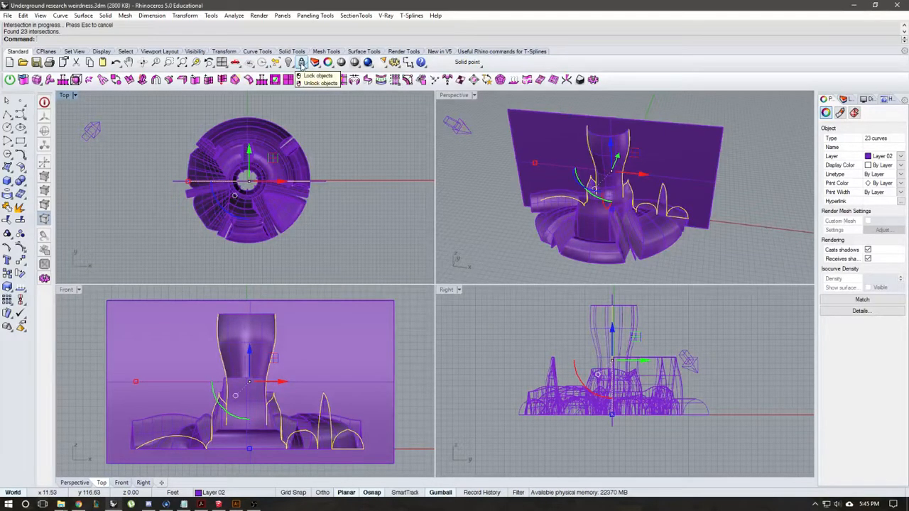
pyautogui.click(301, 62)
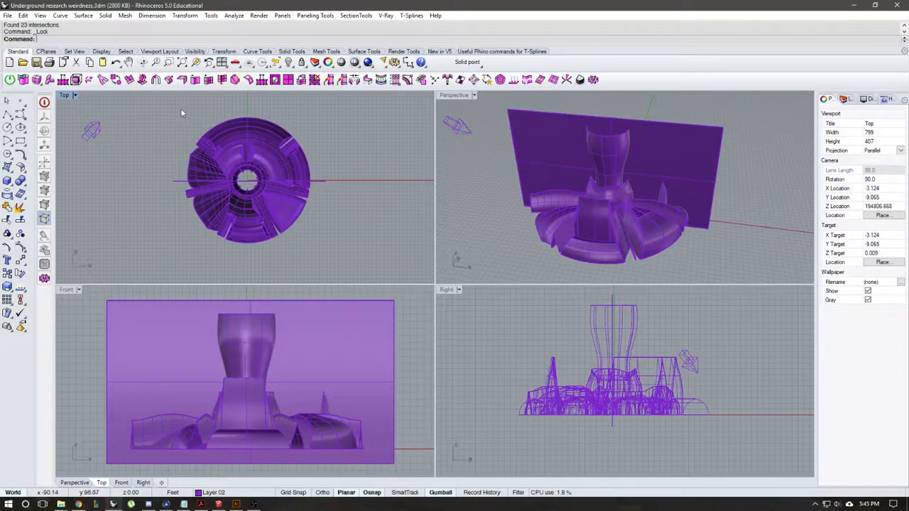
# Step: Split all the model's surfaces and polysurfaces with the cut plane
pyautogui.hotkey('ctrl', 'a')
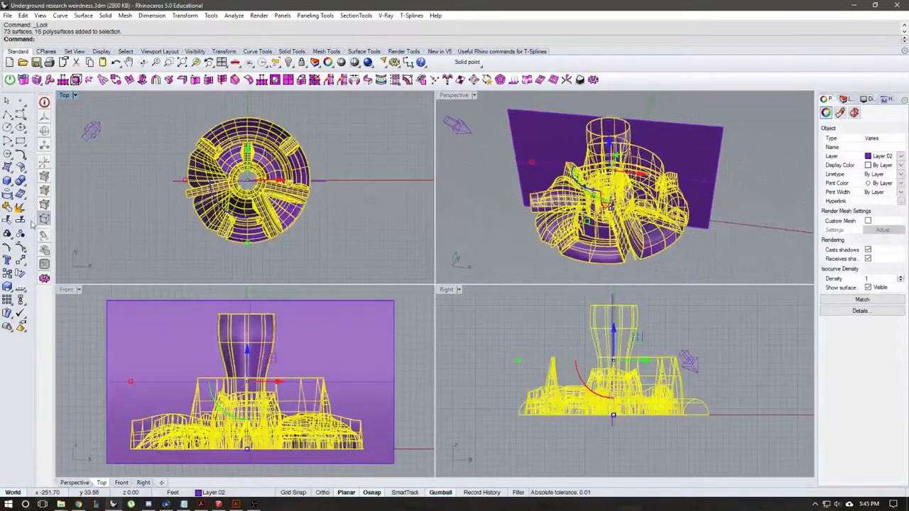
pyautogui.click(21, 221)
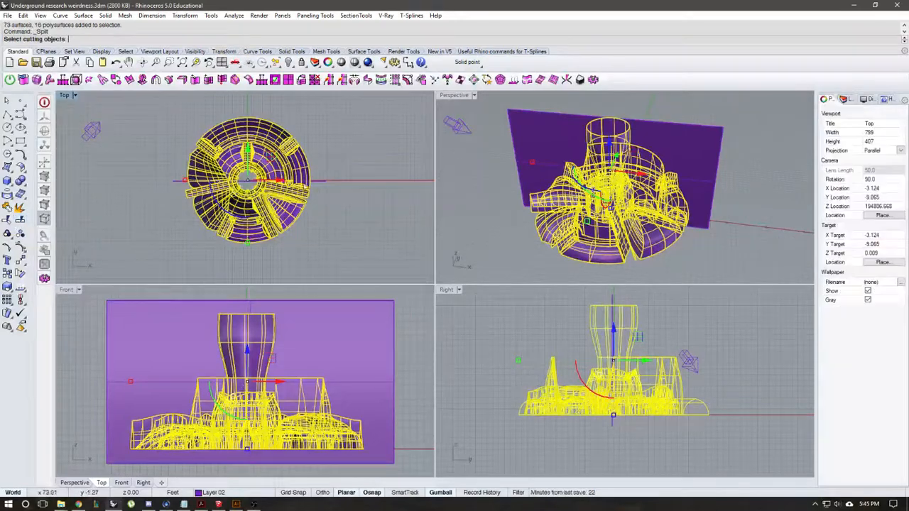
pyautogui.click(324, 184)
pyautogui.press('Return')
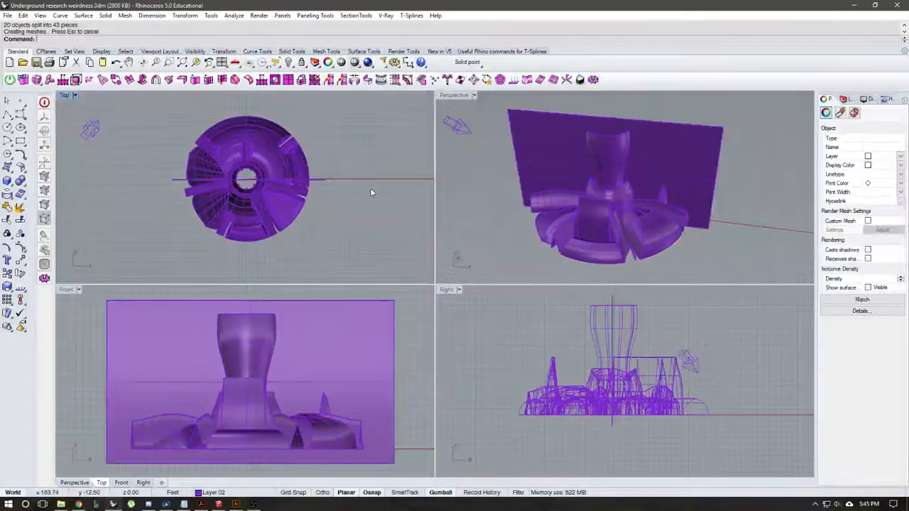
# Step: Examine the split by selecting individual pieces next to the cut plane in the Top view
pyautogui.click(305, 189)
pyautogui.click(320, 214)
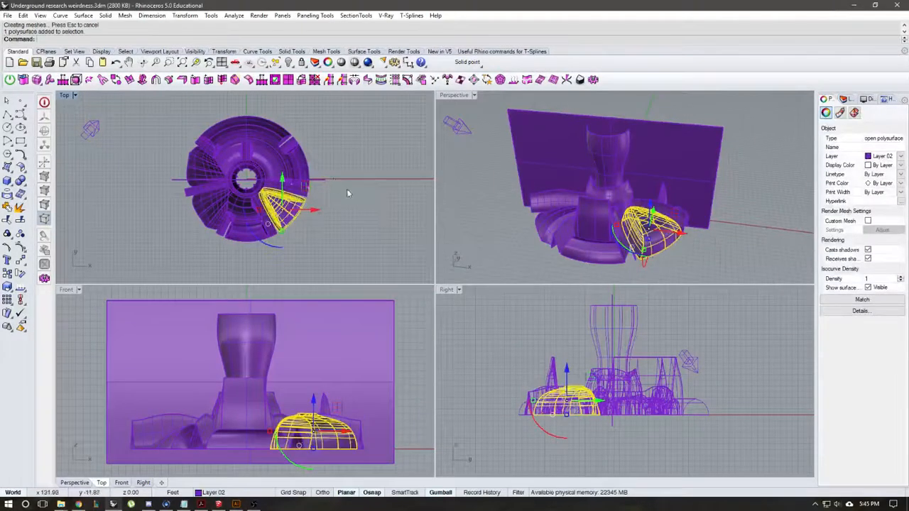
pyautogui.scroll(6, 347, 192)
pyautogui.click(333, 198)
pyautogui.click(272, 177)
pyautogui.click(388, 172)
pyautogui.scroll(-4, 266, 207)
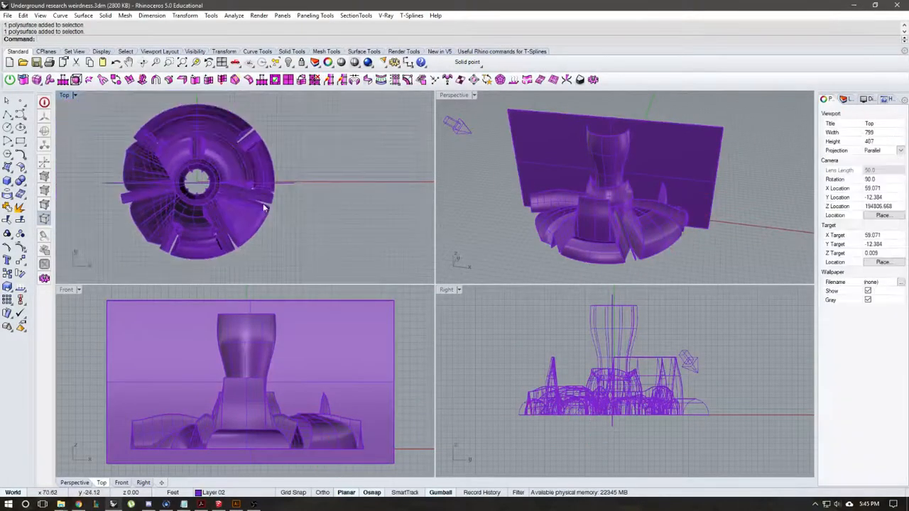
pyautogui.moveTo(263, 206); pyautogui.dragTo(347, 202, button='right')
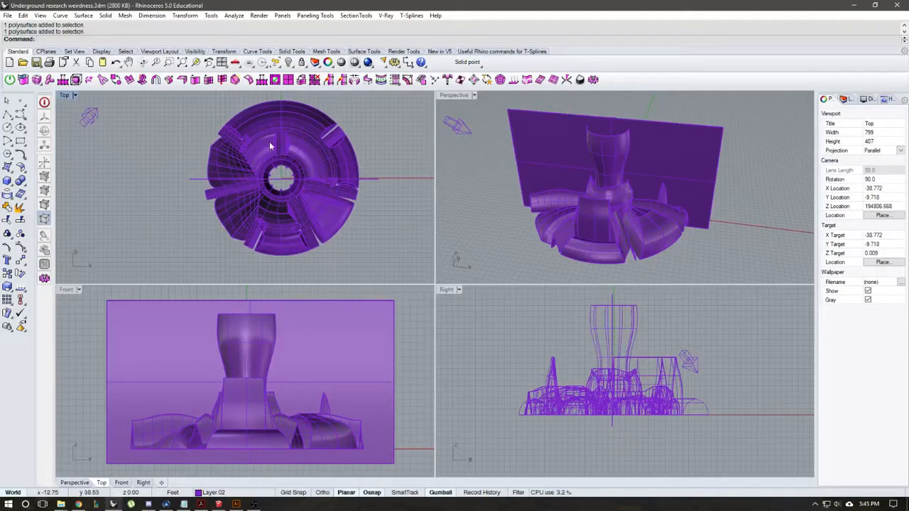
pyautogui.moveTo(289, 169); pyautogui.dragTo(281, 173, button='right')
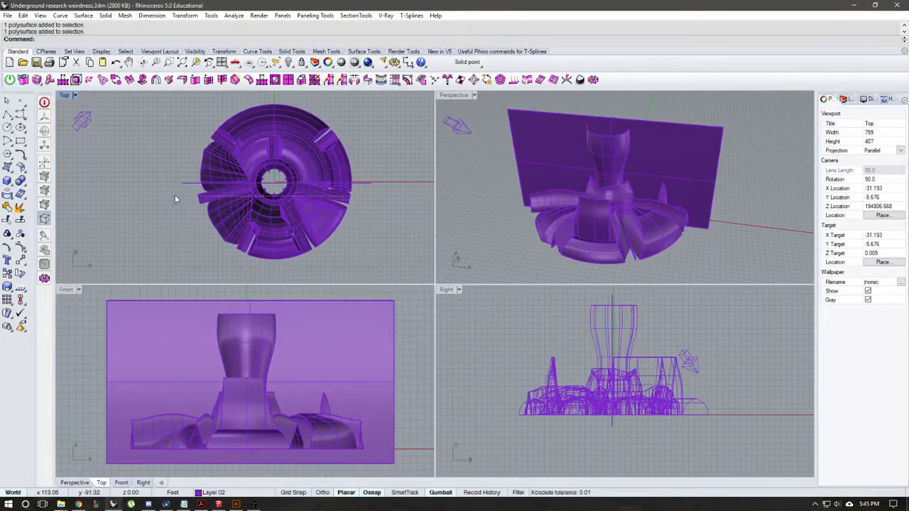
# Step: Try to hide the front half of the split model and the leftover surfaces crossing the cut plane
pyautogui.moveTo(380, 268); pyautogui.dragTo(170, 187)
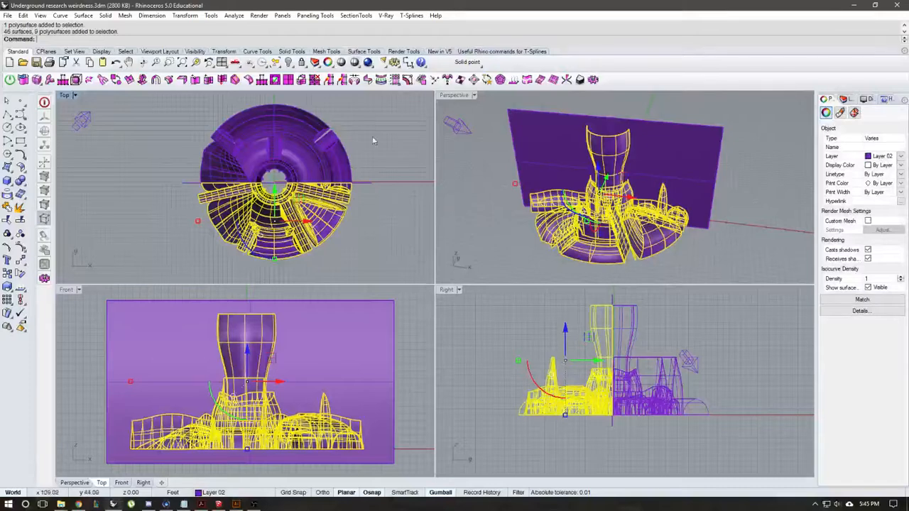
pyautogui.click(288, 62)
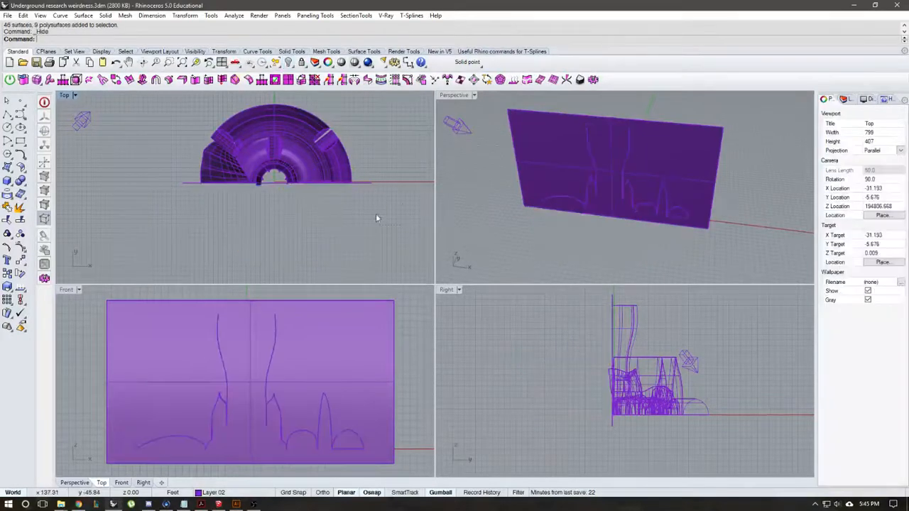
pyautogui.scroll(2, 331, 213)
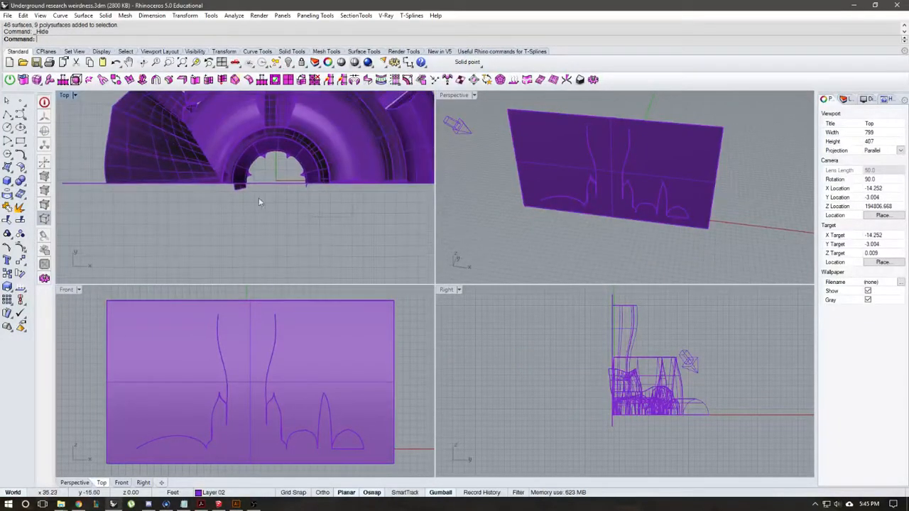
pyautogui.moveTo(216, 187); pyautogui.dragTo(215, 187)
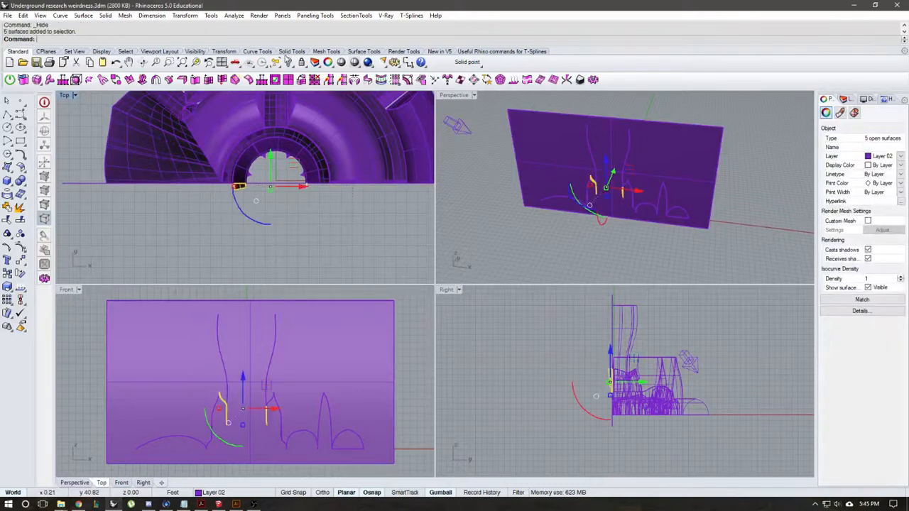
pyautogui.click(287, 62)
pyautogui.scroll(-3, 245, 224)
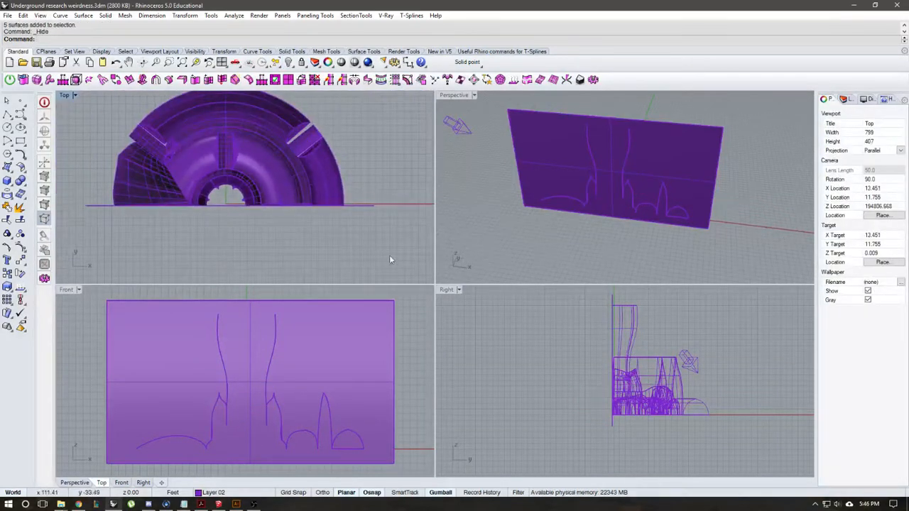
pyautogui.scroll(-2, 223, 238)
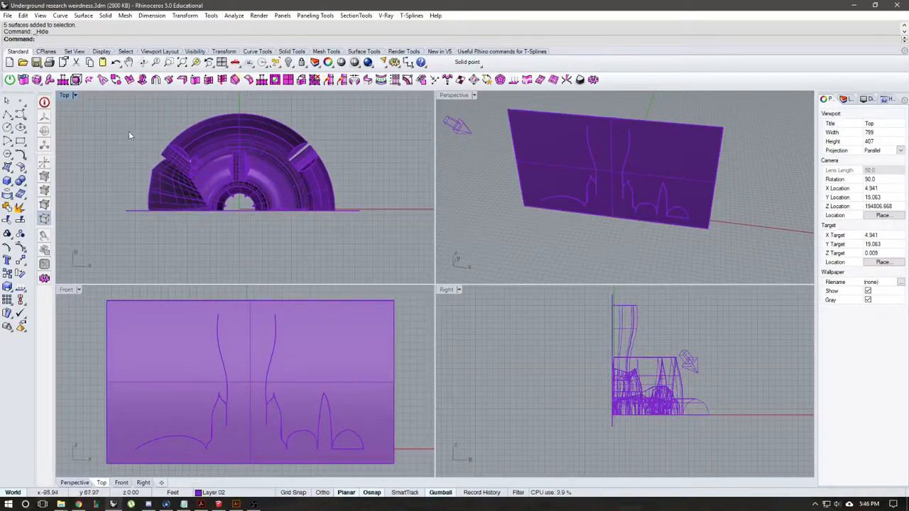
pyautogui.hotkey('ctrl', 'z')
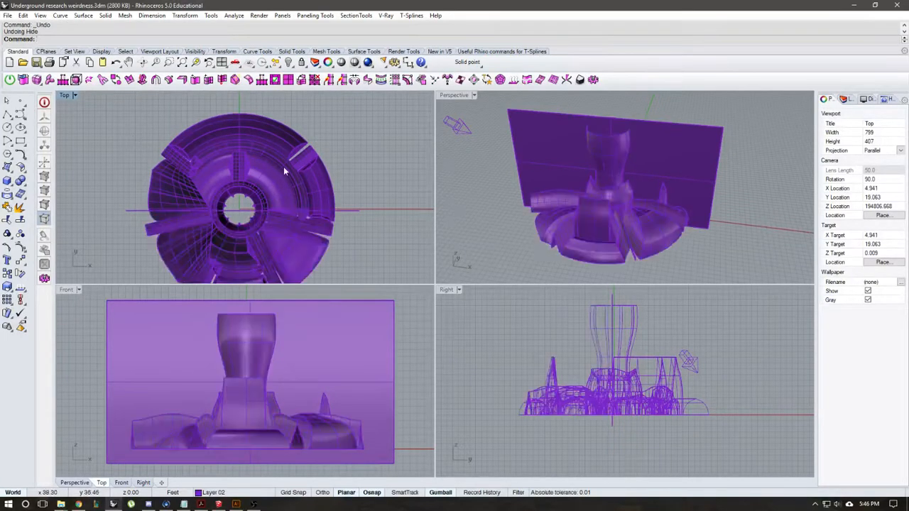
pyautogui.moveTo(284, 171); pyautogui.dragTo(275, 154, button='right')
pyautogui.click(280, 66)
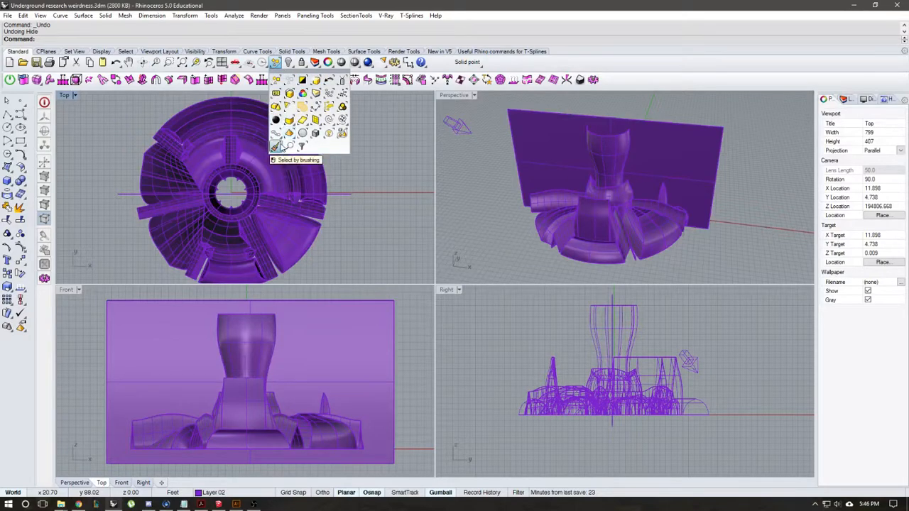
pyautogui.click(279, 147)
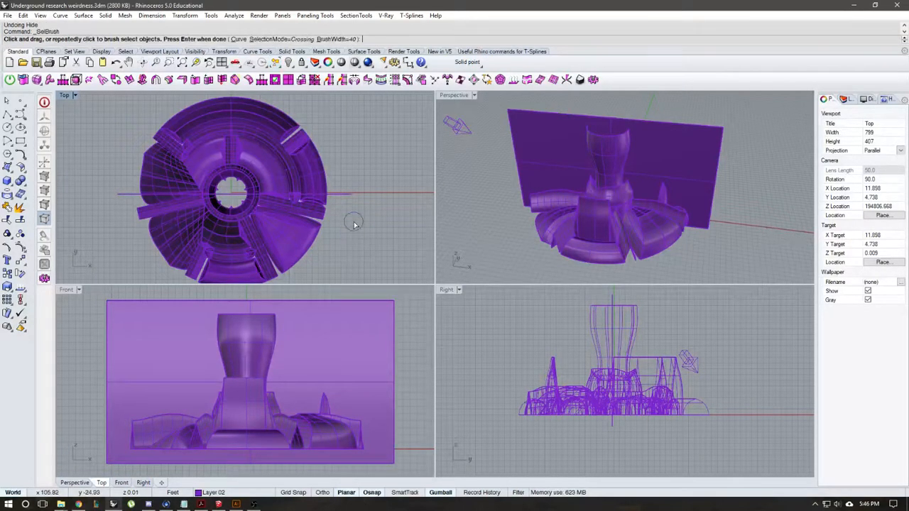
pyautogui.moveTo(353, 221)
pyautogui.mouseDown()
pyautogui.moveTo(147, 221)
pyautogui.moveTo(389, 216)
pyautogui.mouseUp()
pyautogui.press('Escape')
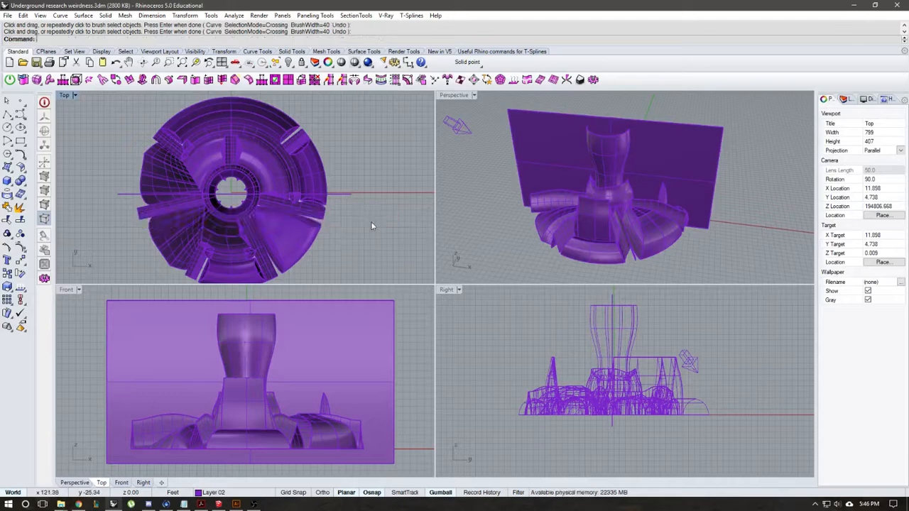
# Step: Brush-select the pieces in front of the cut, add the remaining front pieces, and hide the front half and the cut plane
pyautogui.press('Return')
pyautogui.scroll(8, 339, 212)
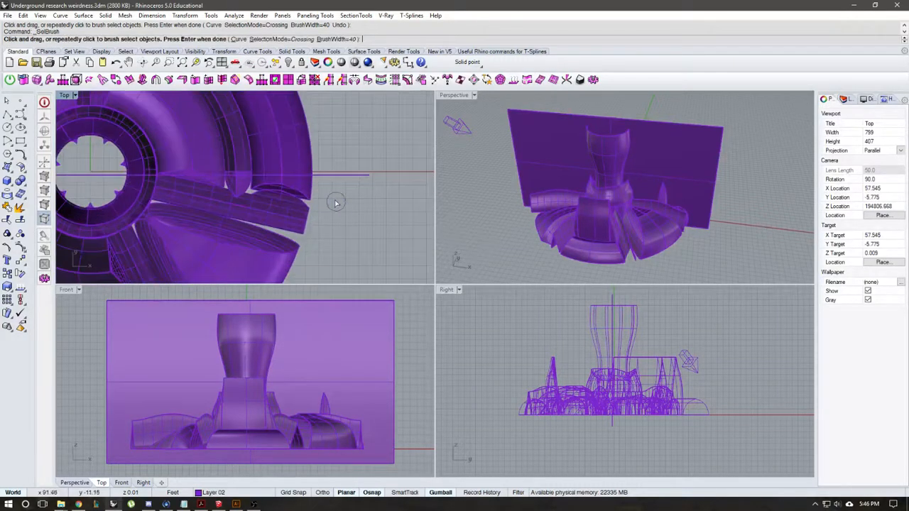
pyautogui.click(325, 187)
pyautogui.scroll(-8, 167, 227)
pyautogui.moveTo(168, 229); pyautogui.dragTo(321, 231, button='right')
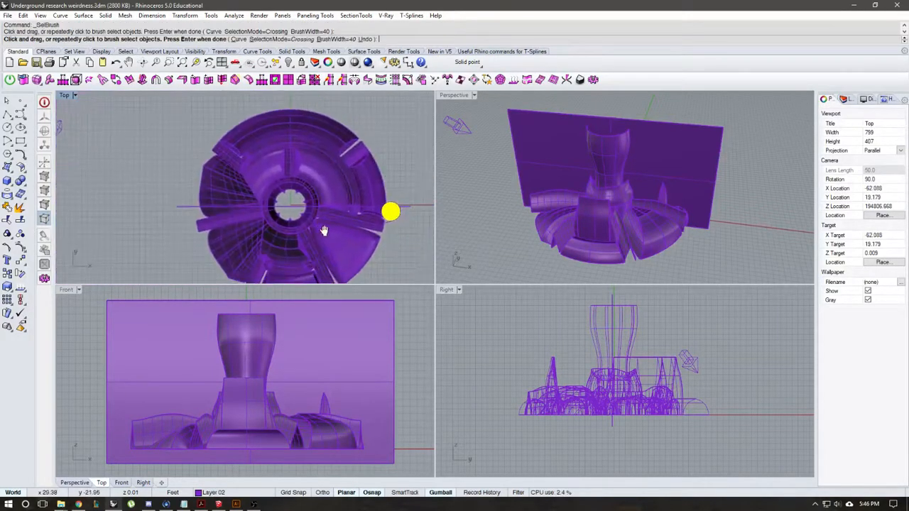
pyautogui.scroll(6, 202, 217)
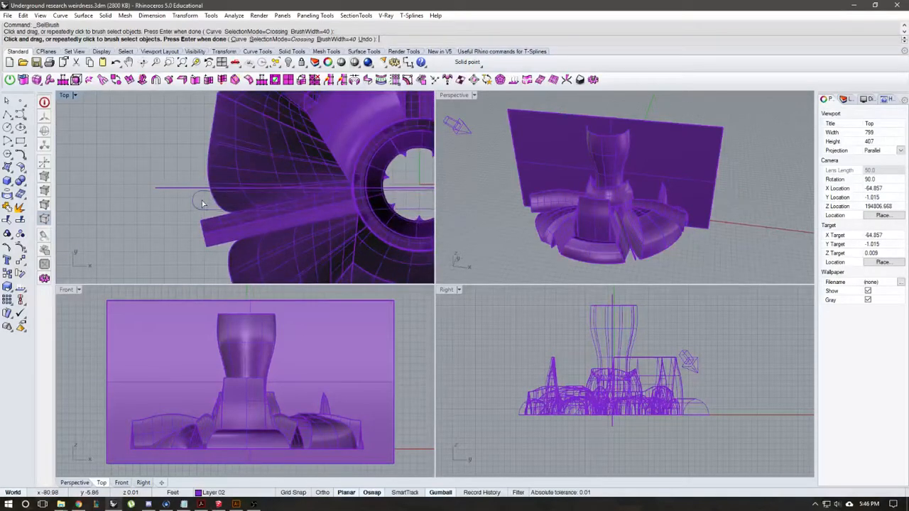
pyautogui.moveTo(203, 203); pyautogui.dragTo(159, 204, button='right')
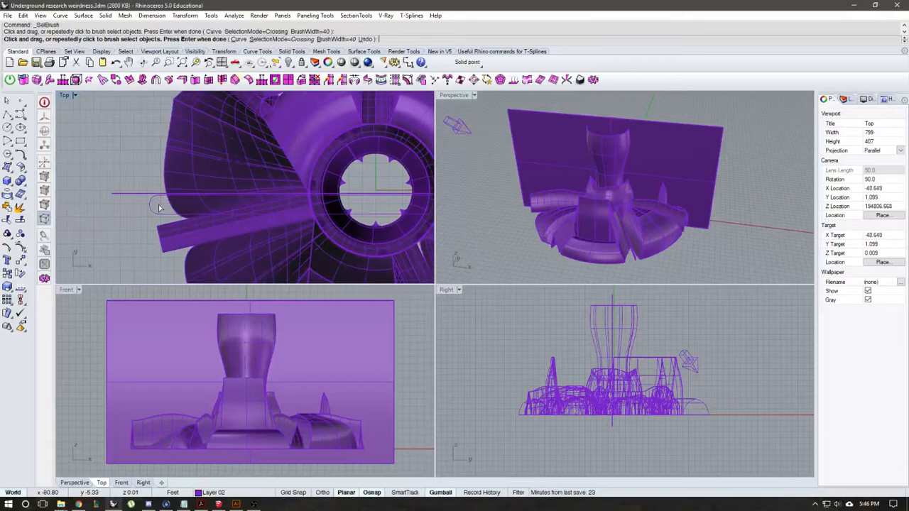
pyautogui.click(158, 204)
pyautogui.press('Return')
pyautogui.scroll(-6, 159, 204)
pyautogui.moveTo(239, 229); pyautogui.dragTo(187, 157, button='right')
pyautogui.press('Return')
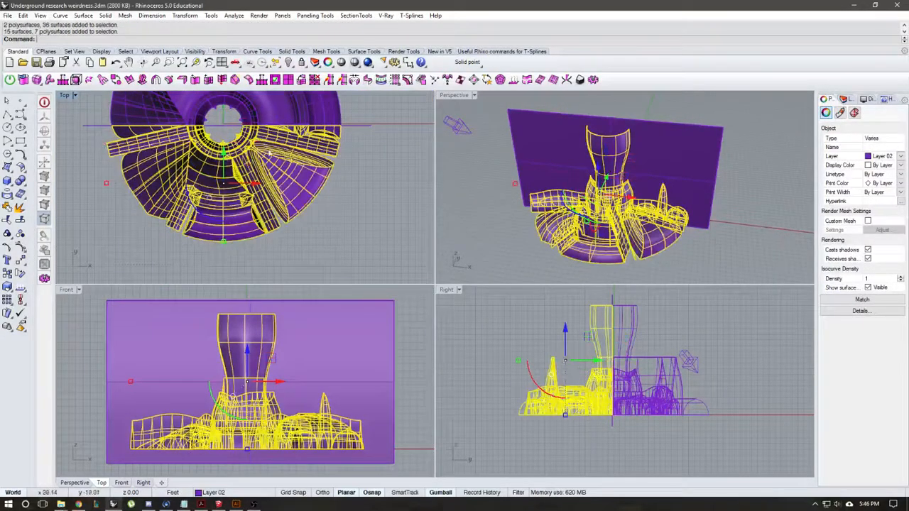
pyautogui.click(288, 62)
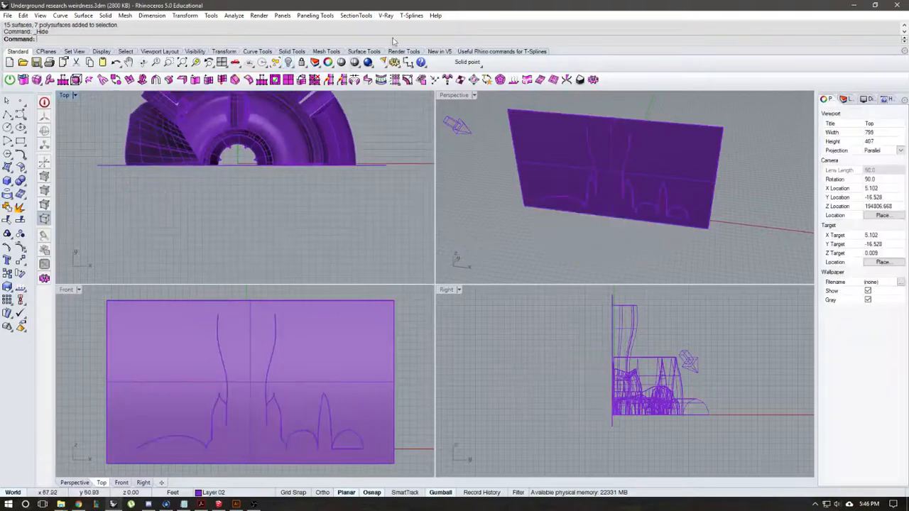
pyautogui.click(390, 166)
pyautogui.hotkey('ctrl', 'h')
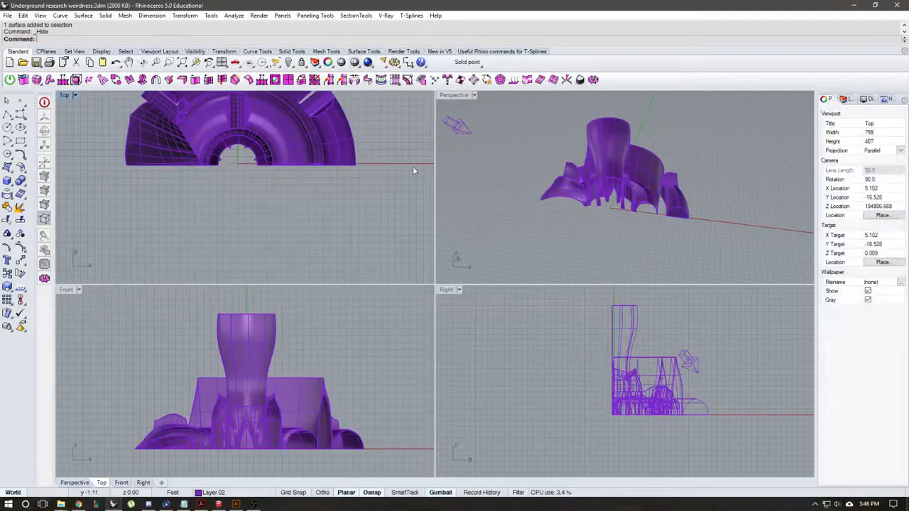
# Step: Render the remaining back half of the model from the Front view with V-Ray
pyautogui.moveTo(271, 210); pyautogui.dragTo(267, 237, button='right')
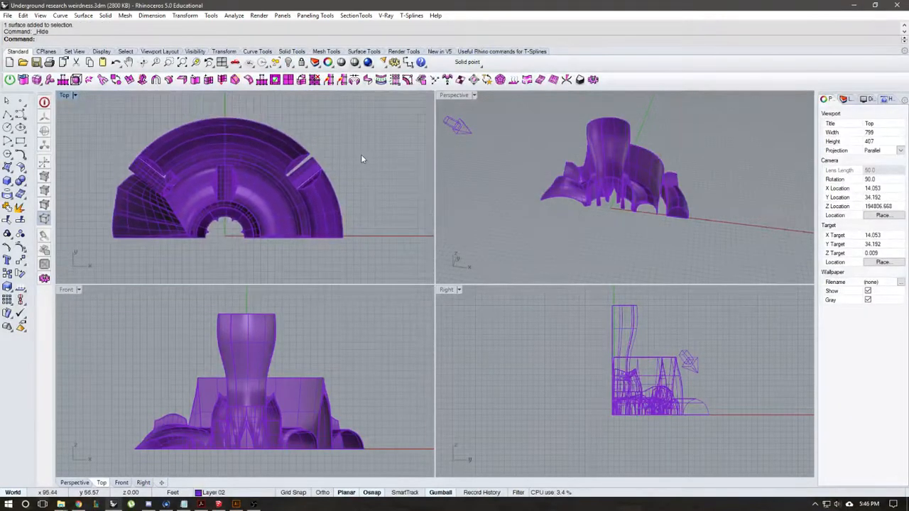
pyautogui.moveTo(274, 208)
pyautogui.mouseDown(button='right')
pyautogui.moveTo(285, 174)
pyautogui.moveTo(272, 210)
pyautogui.mouseUp(button='right')
pyautogui.moveTo(315, 263); pyautogui.dragTo(337, 229, button='right')
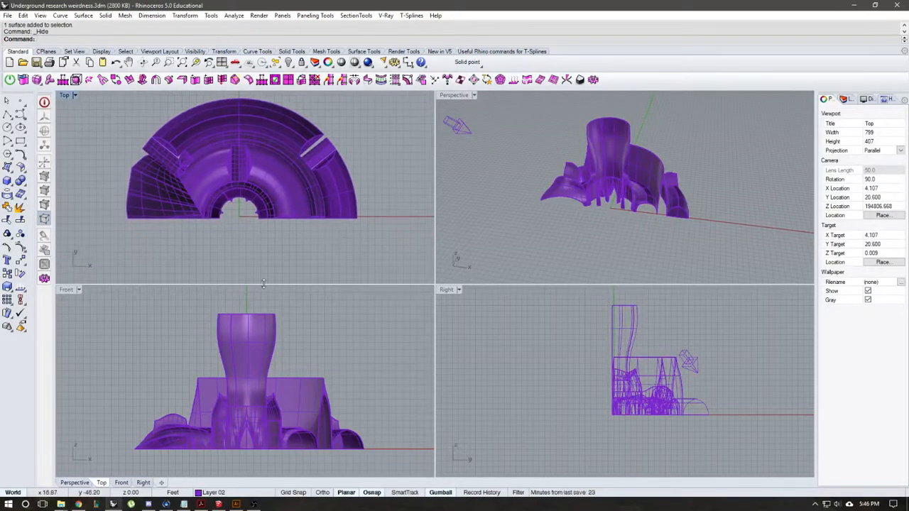
pyautogui.click(66, 289)
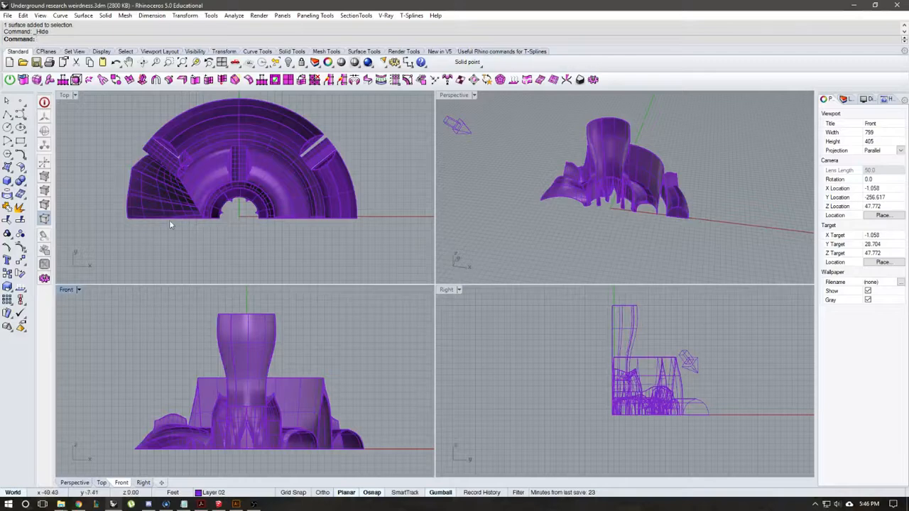
pyautogui.click(368, 62)
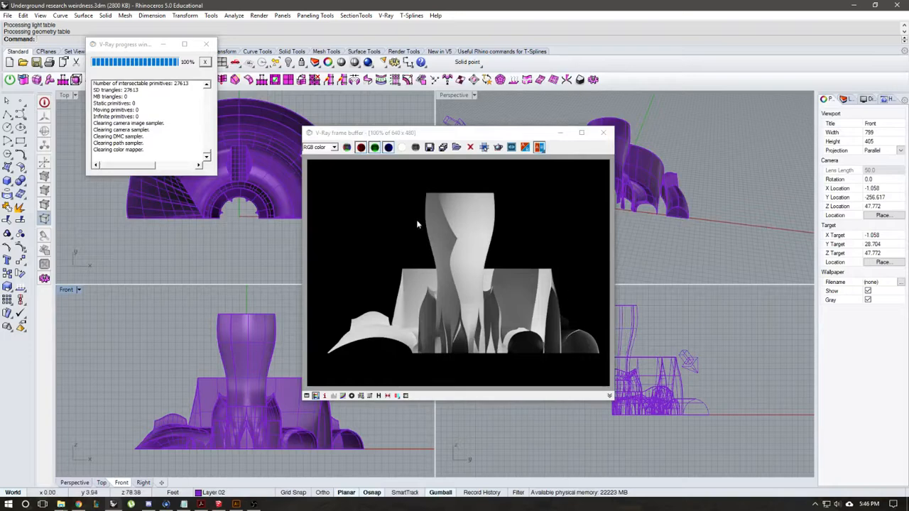
# Step: Save the rendered image as render section.png in Pictures, replacing the existing file, and close the V-Ray windows
pyautogui.click(430, 147)
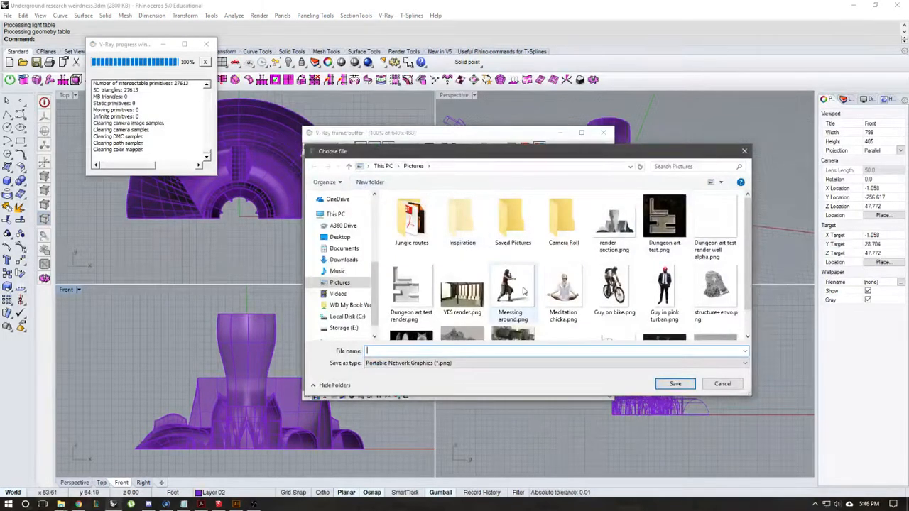
pyautogui.write('re')
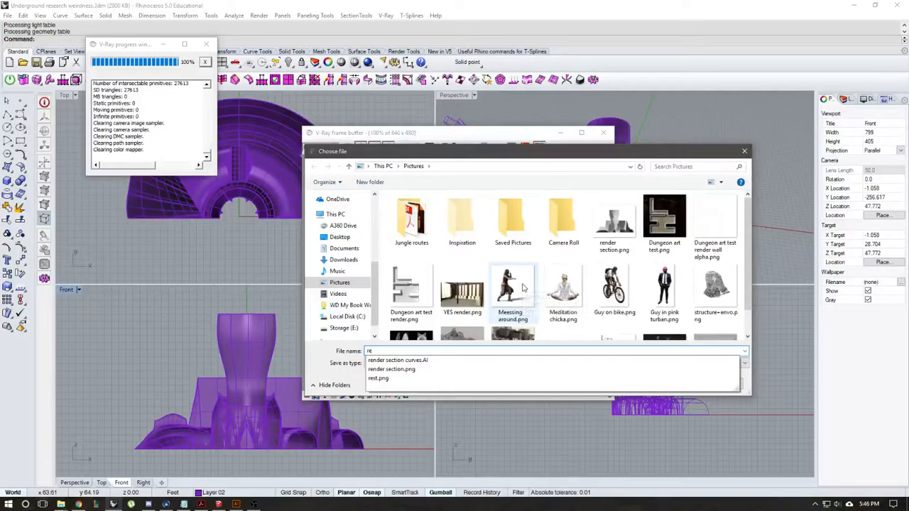
pyautogui.press('Down')
pyautogui.press('Down')
pyautogui.press('Return')
pyautogui.press('Return')
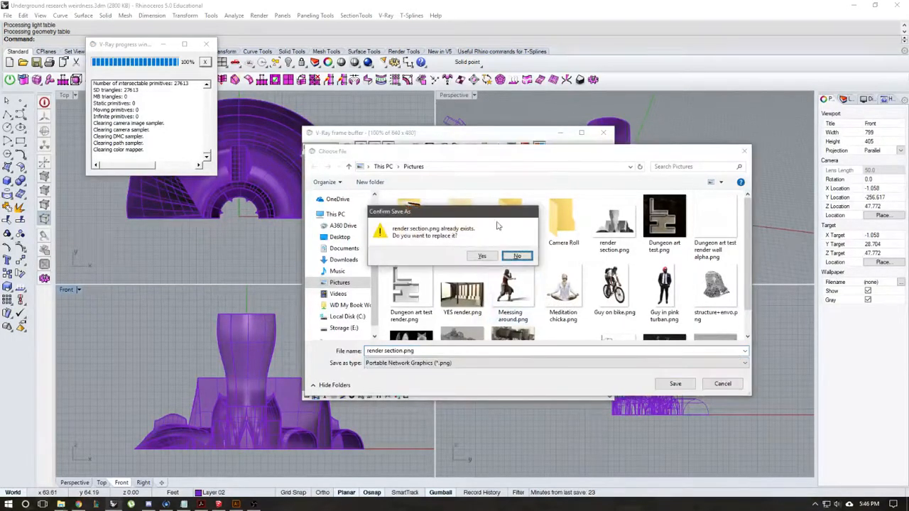
pyautogui.click(481, 256)
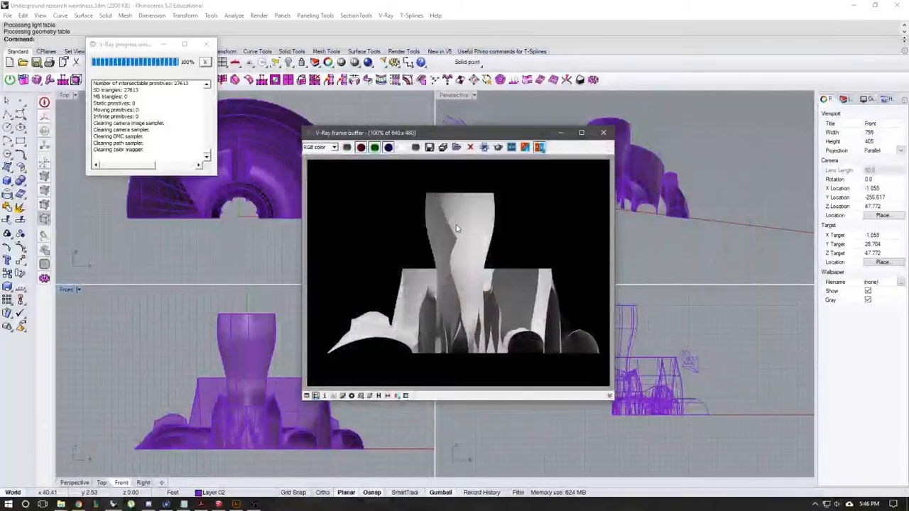
pyautogui.click(604, 132)
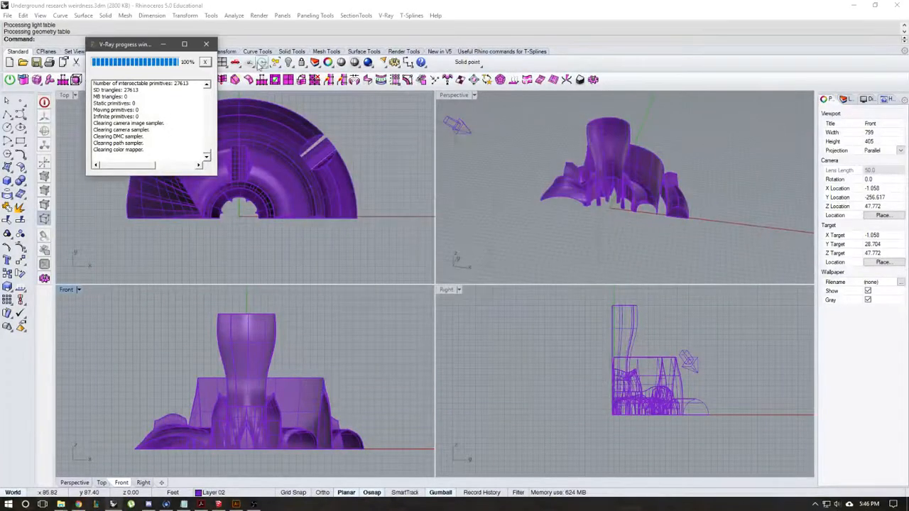
pyautogui.click(207, 46)
# Step: Hide the half model's surfaces and polysurfaces and unlock the section curves
pyautogui.moveTo(275, 262); pyautogui.dragTo(256, 281, button='right')
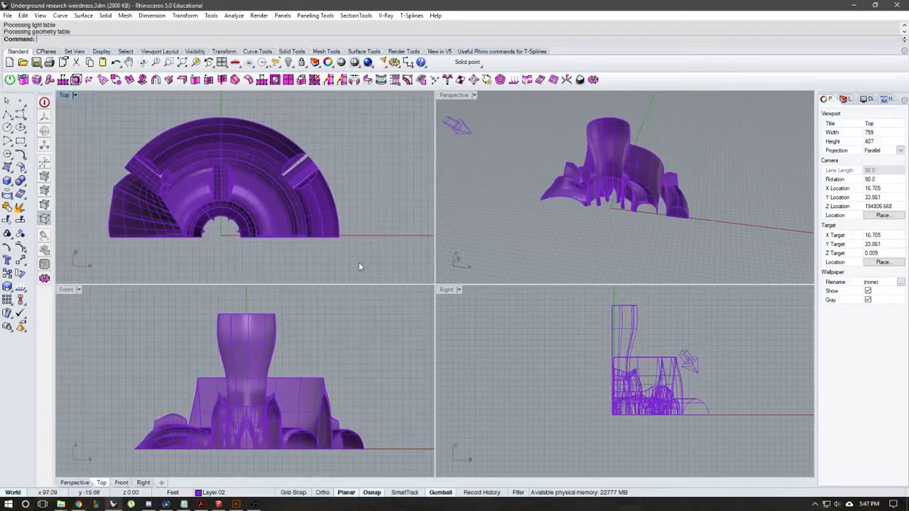
pyautogui.moveTo(76, 106); pyautogui.dragTo(75, 105)
pyautogui.click(288, 63)
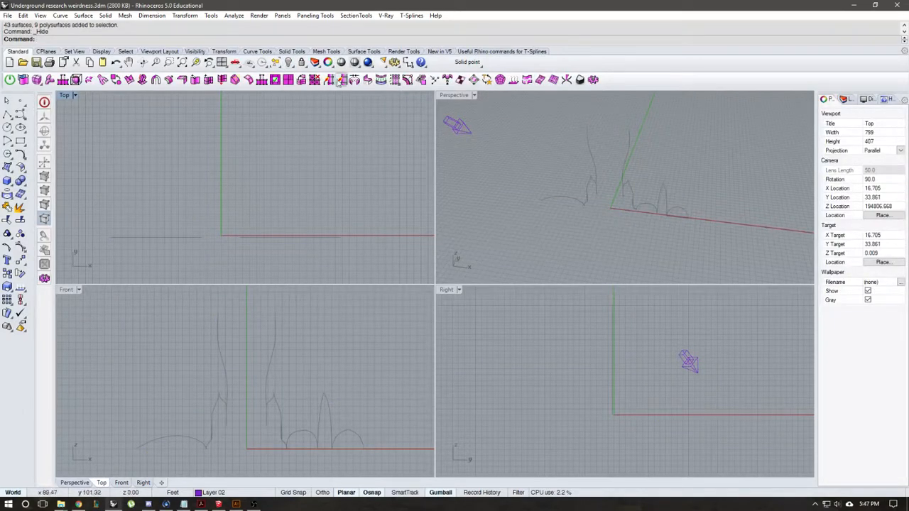
pyautogui.rightClick(300, 64)
pyautogui.moveTo(334, 213); pyautogui.dragTo(341, 207, button='right')
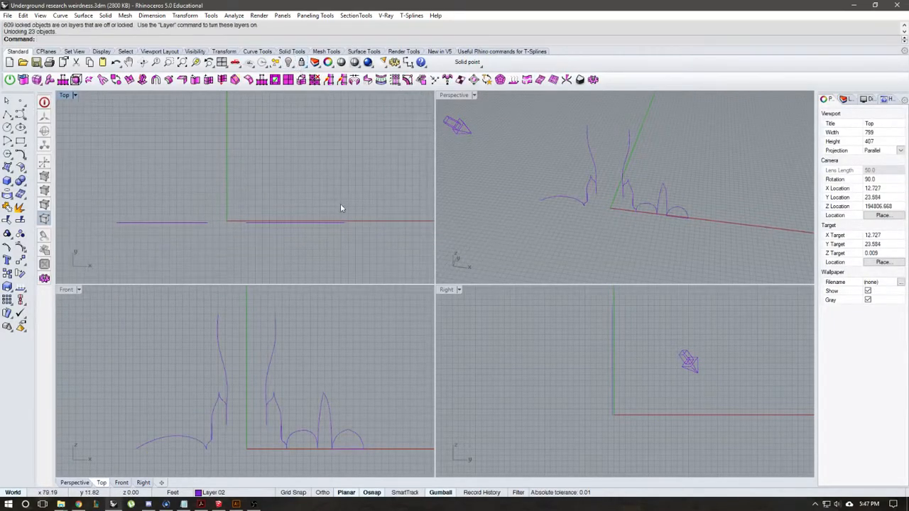
# Step: Export all section curves from the Front view over render section curves.AI, as a snapshot of the current view in CMYK
pyautogui.moveTo(392, 468); pyautogui.dragTo(119, 283)
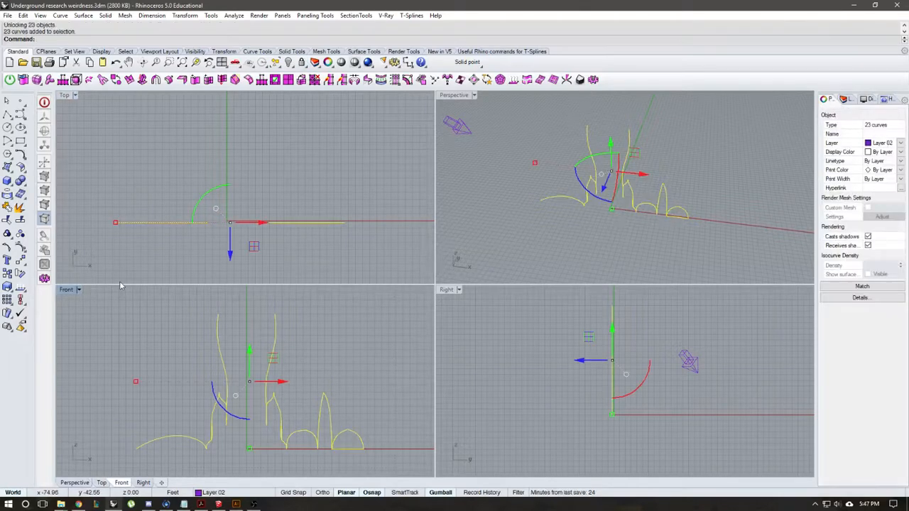
pyautogui.write('Export')
pyautogui.press('Return')
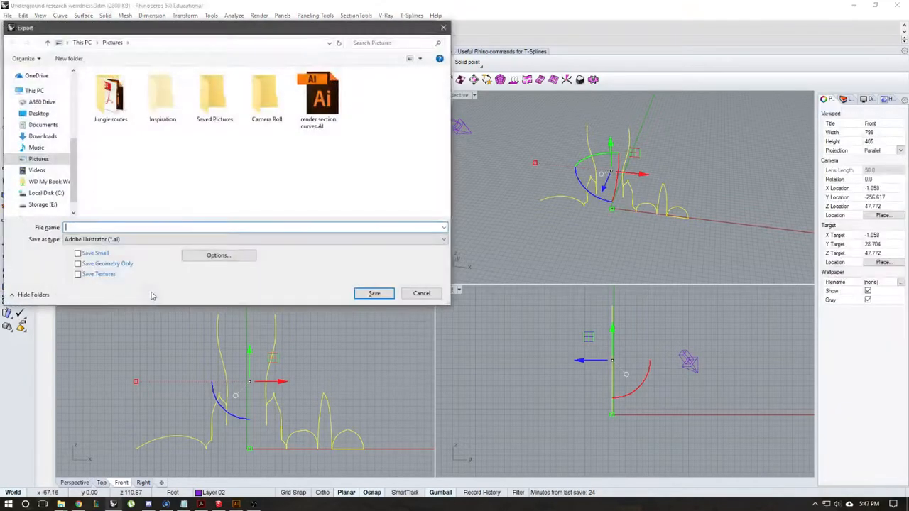
pyautogui.click(338, 100)
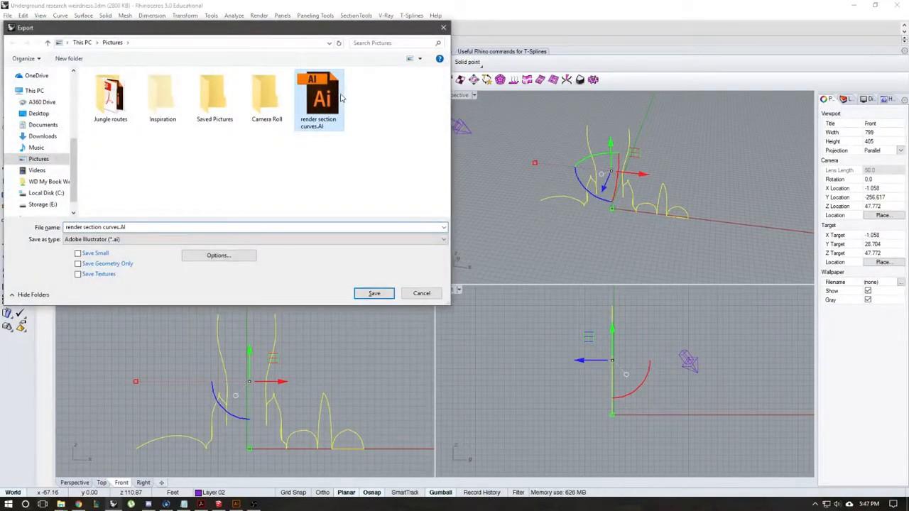
pyautogui.click(378, 293)
pyautogui.click(483, 255)
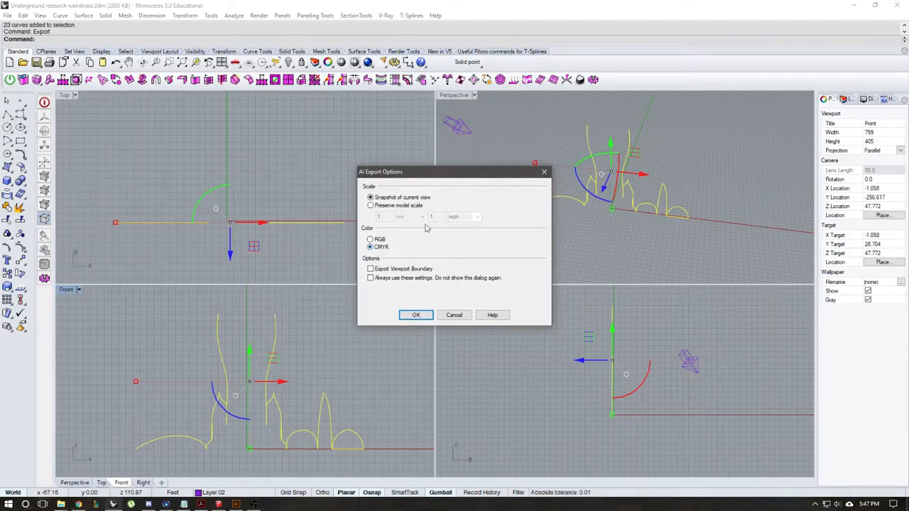
pyautogui.click(418, 315)
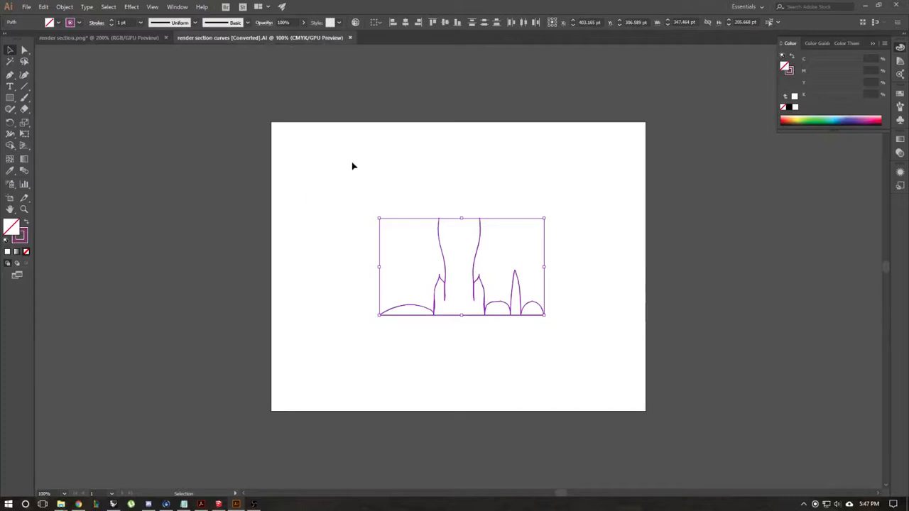
# Step: Switch to Illustrator and examine the exported section curves and the render section.png document that overlays them on the render
pyautogui.rightClick(355, 146)
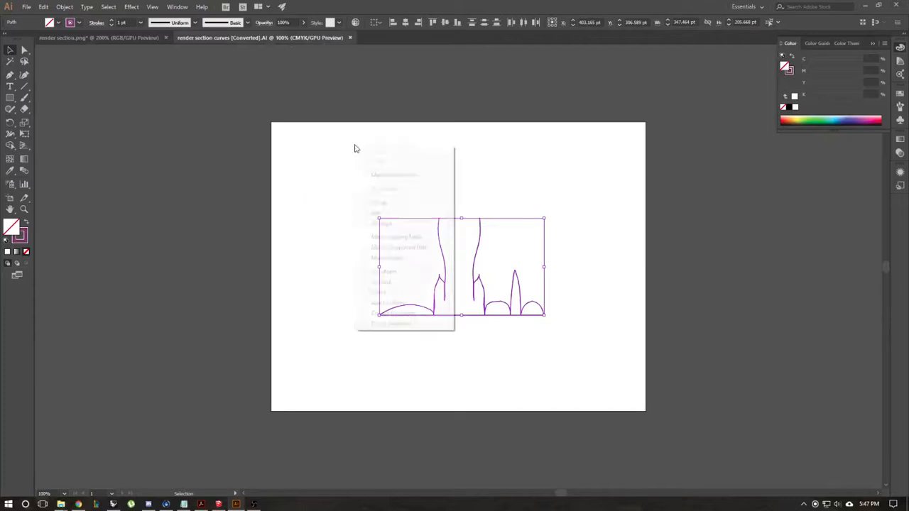
pyautogui.click(294, 146)
pyautogui.moveTo(410, 161); pyautogui.dragTo(320, 151)
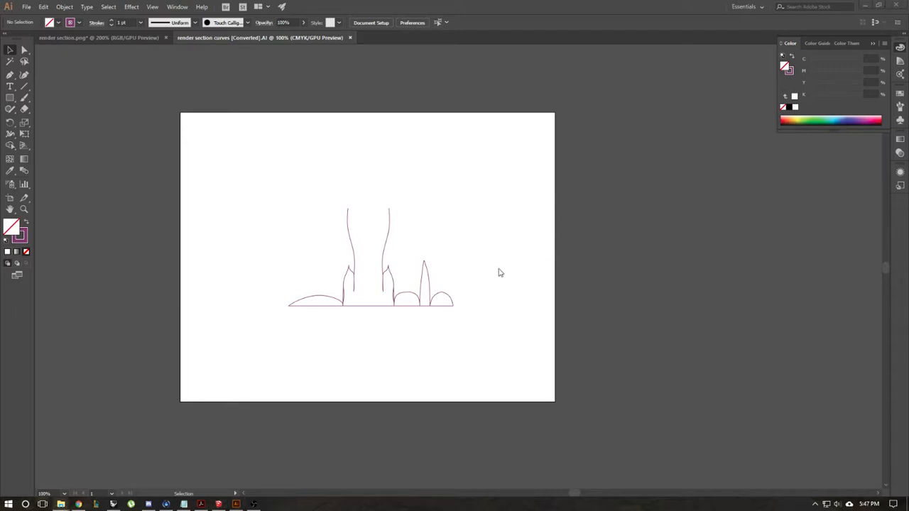
pyautogui.moveTo(908, 305); pyautogui.dragTo(448, 237)
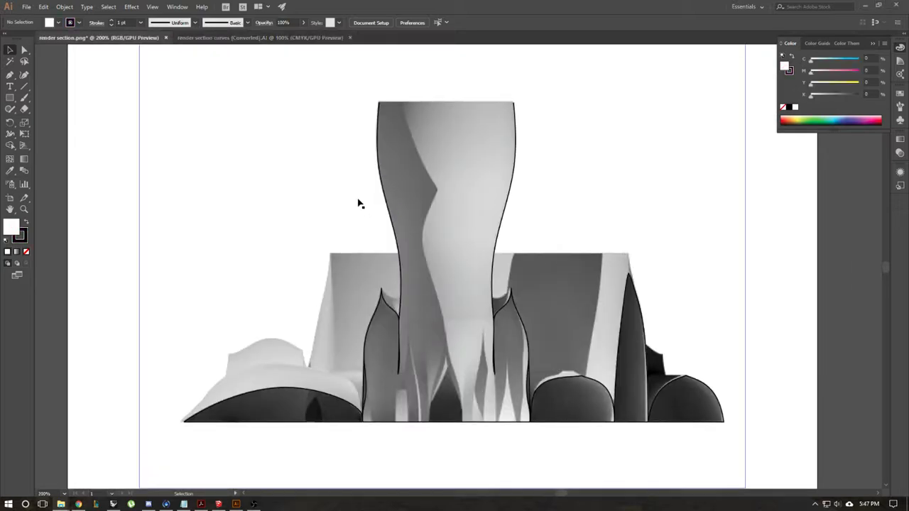
pyautogui.keyDown('alt'); pyautogui.scroll(-2, 360, 207); pyautogui.keyUp('alt')
pyautogui.keyDown('alt'); pyautogui.scroll(1, 361, 208); pyautogui.keyUp('alt')
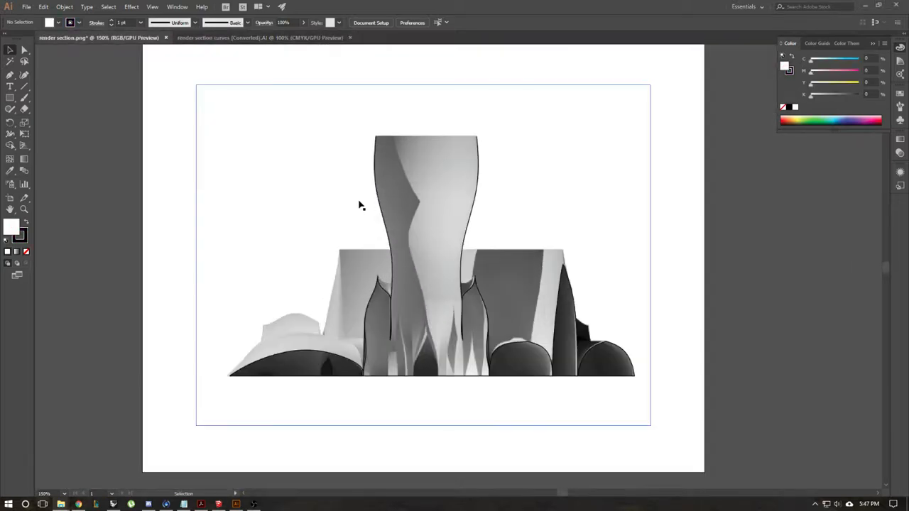
# Step: Lock the placed render image beneath the section curves
pyautogui.click(481, 178)
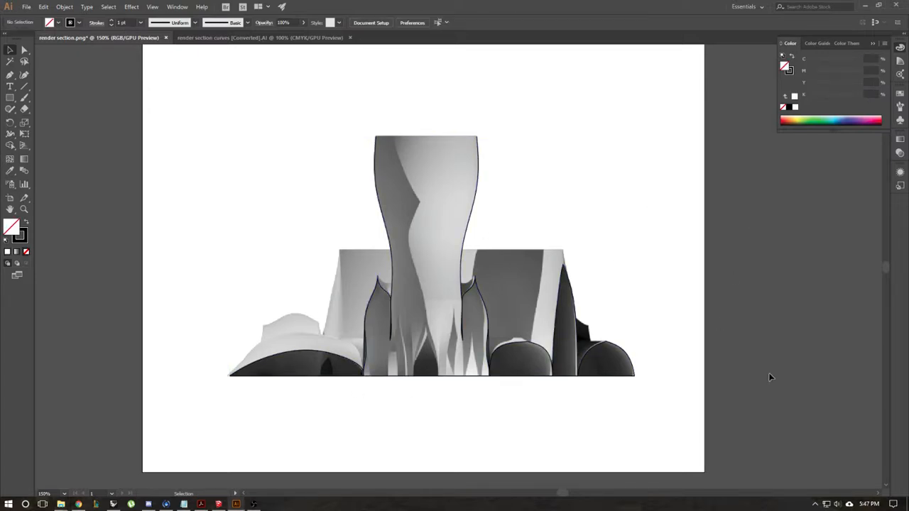
pyautogui.click(593, 157)
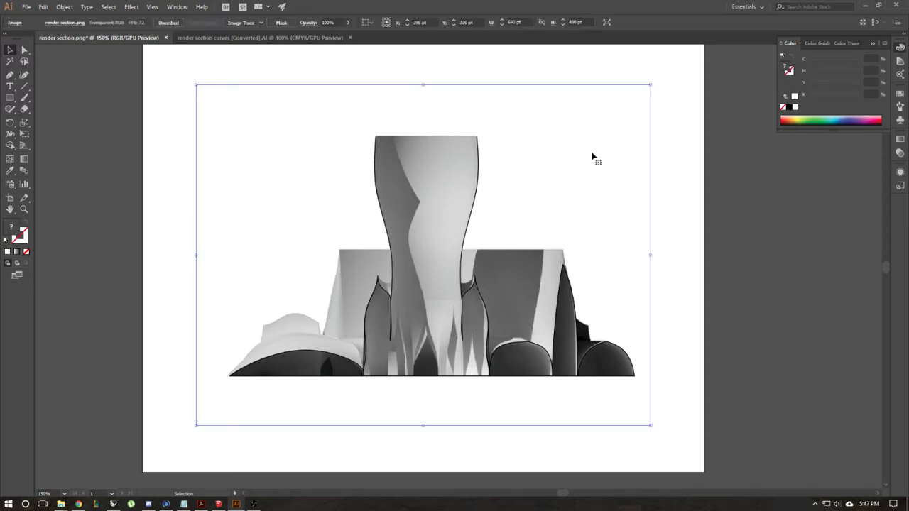
pyautogui.hotkey('ctrl', 'shift', 'a')
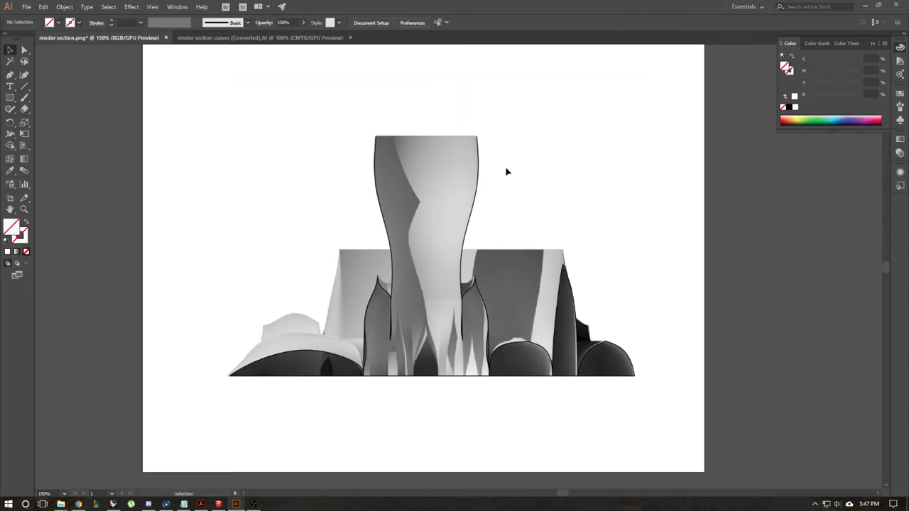
# Step: Set the stroke weight of the section curves over the render to 3 pt
pyautogui.moveTo(676, 131); pyautogui.dragTo(195, 414)
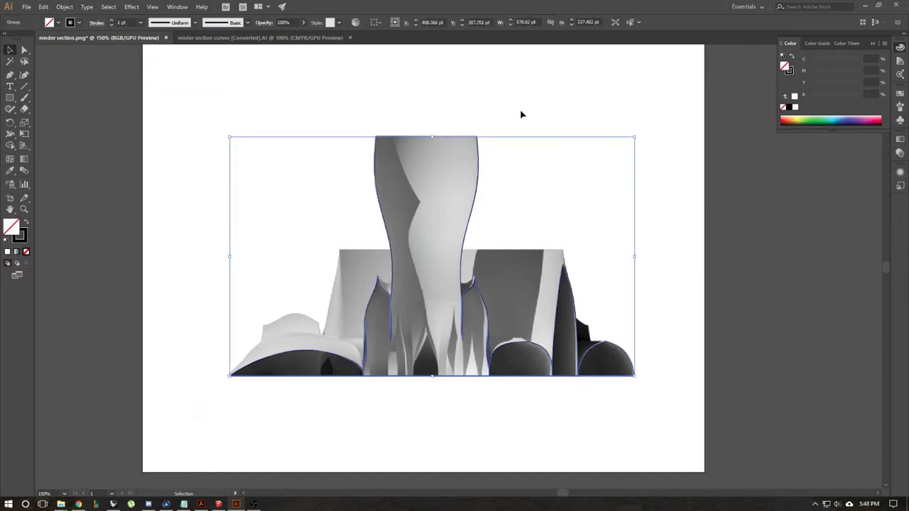
pyautogui.click(140, 22)
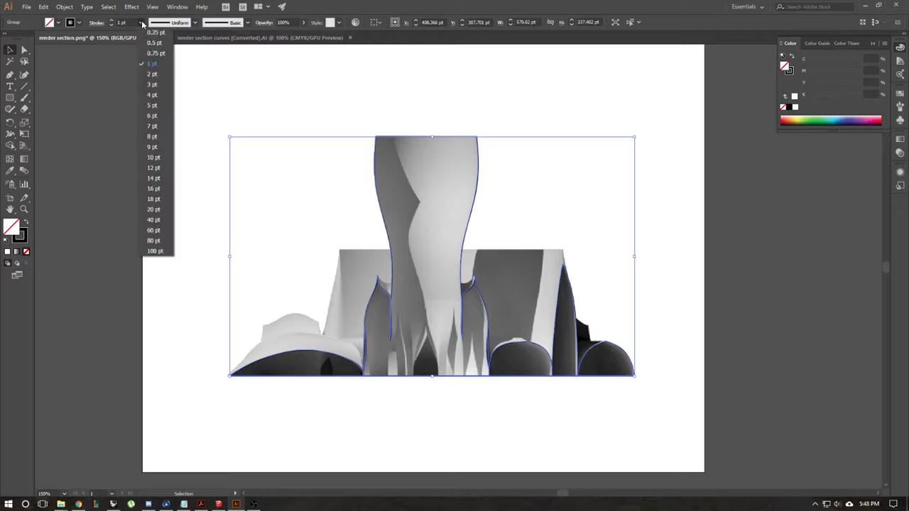
pyautogui.click(152, 86)
pyautogui.click(518, 101)
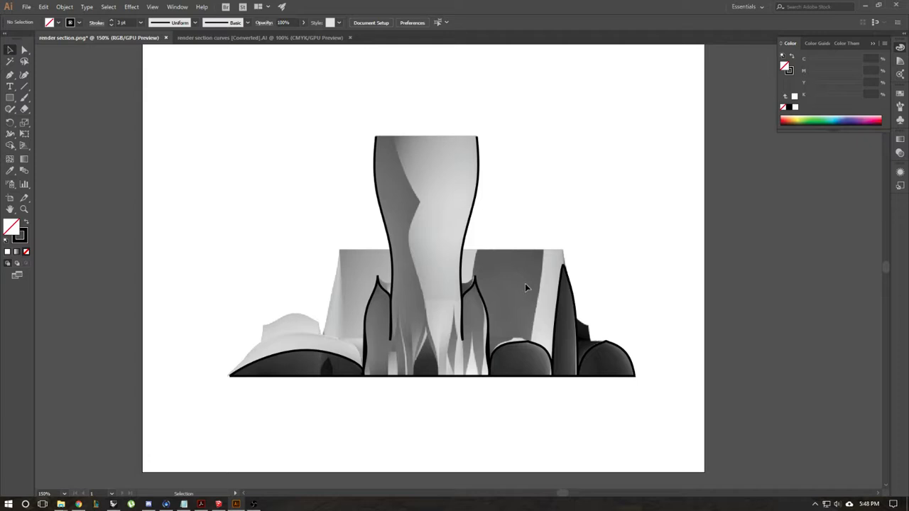
pyautogui.rightClick(526, 302)
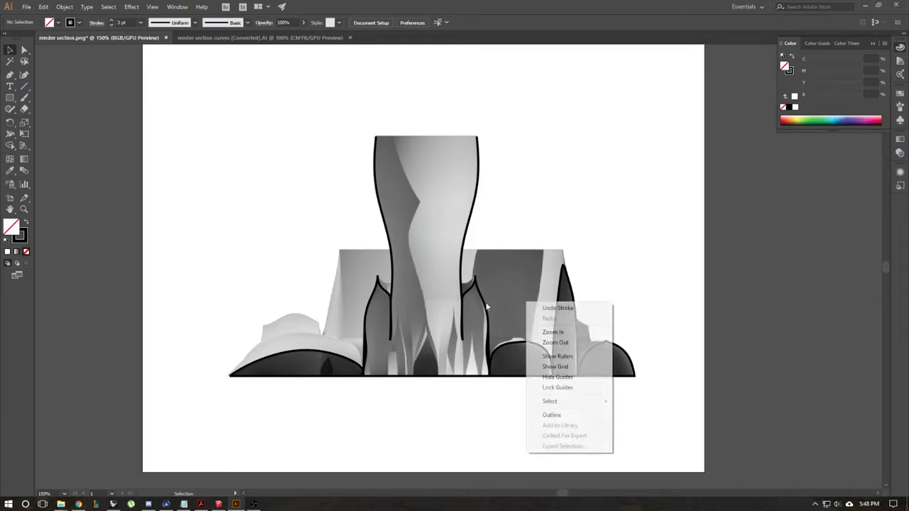
pyautogui.click(671, 171)
pyautogui.press('space')
pyautogui.moveTo(577, 188); pyautogui.dragTo(526, 192)
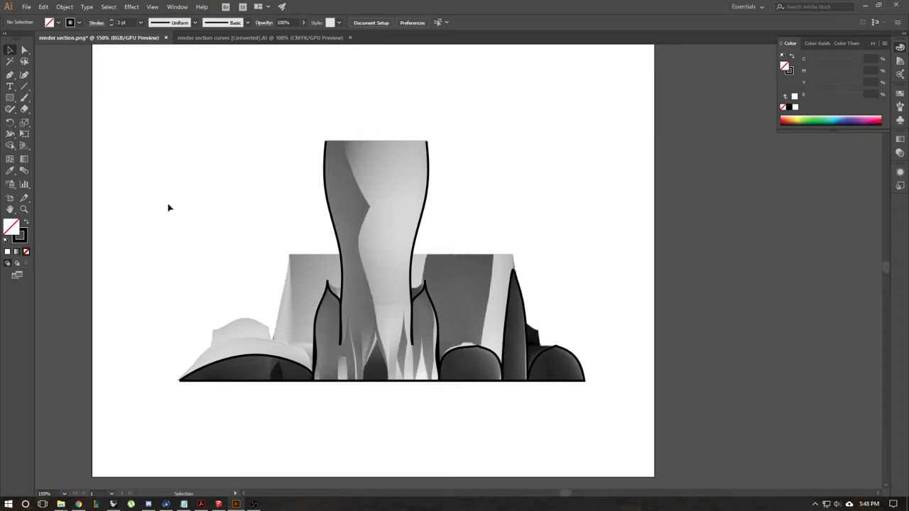
# Step: Switch back to Rhino and undo the unlocking of the section curves and the hiding of the half model
pyautogui.click(114, 505)
pyautogui.hotkey('ctrl', 'z')
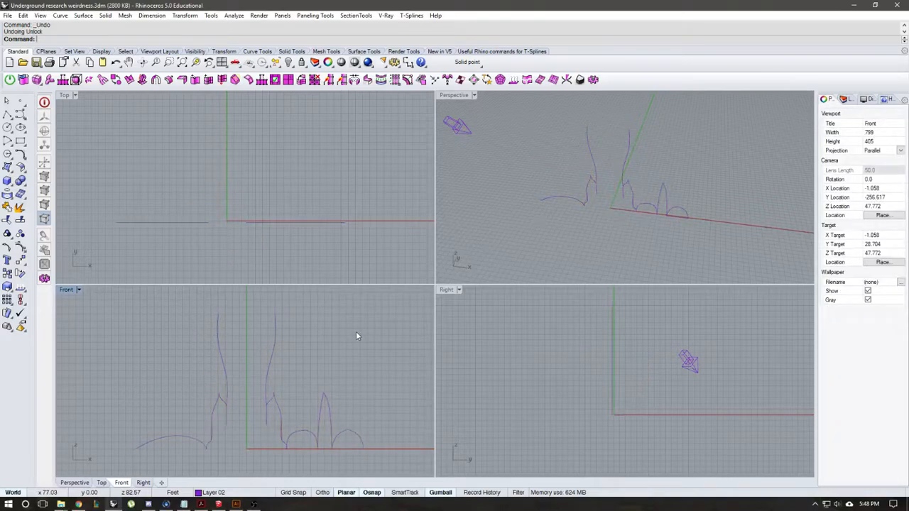
pyautogui.hotkey('ctrl', 'z')
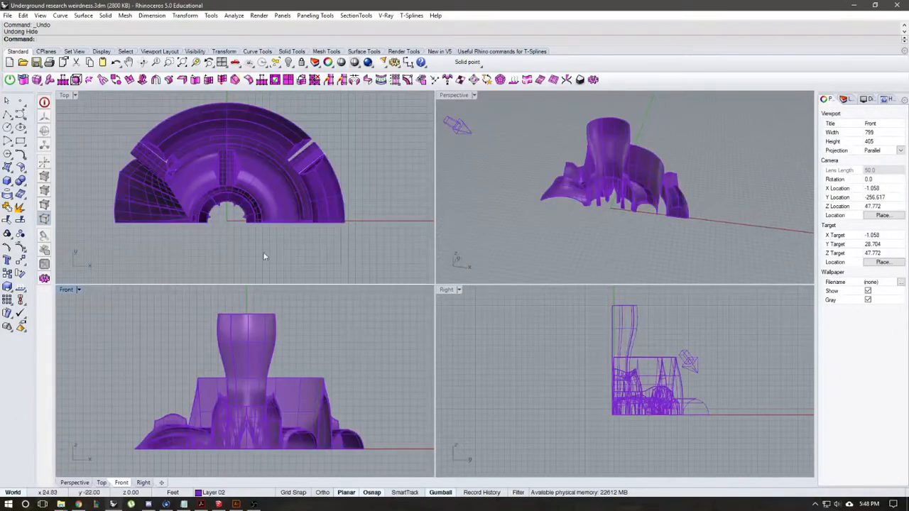
# Step: Create a Make2D drawing of the whole half model from the Front view, using the current view layout with tangent edges shown
pyautogui.moveTo(340, 233); pyautogui.dragTo(115, 137)
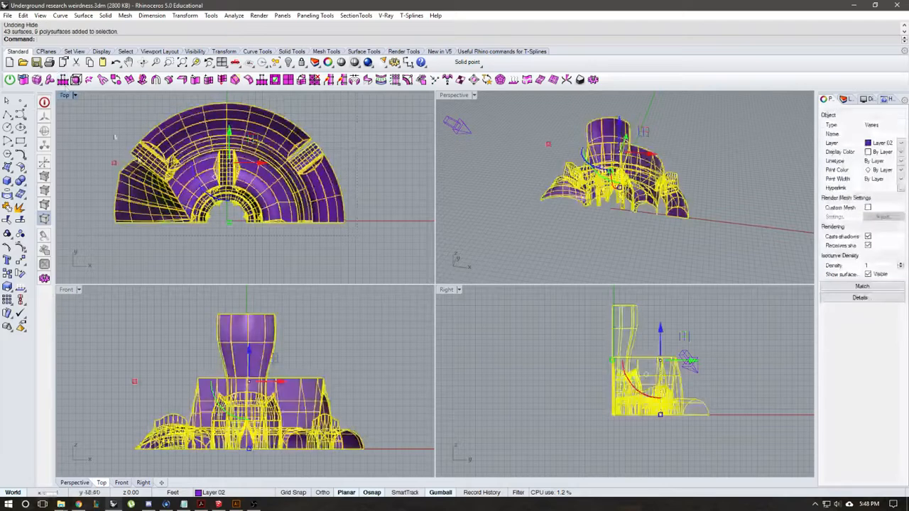
pyautogui.click(115, 299)
pyautogui.write('M')
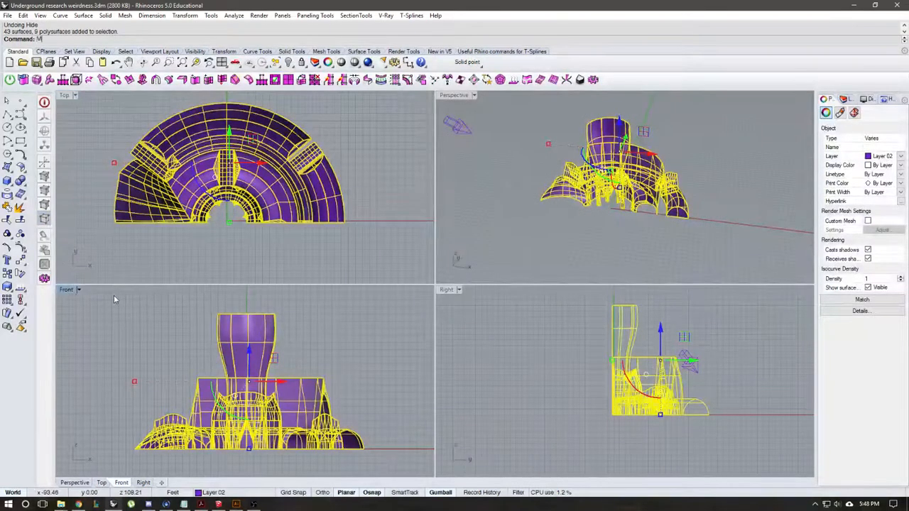
pyautogui.write('ake2D')
pyautogui.press('Return')
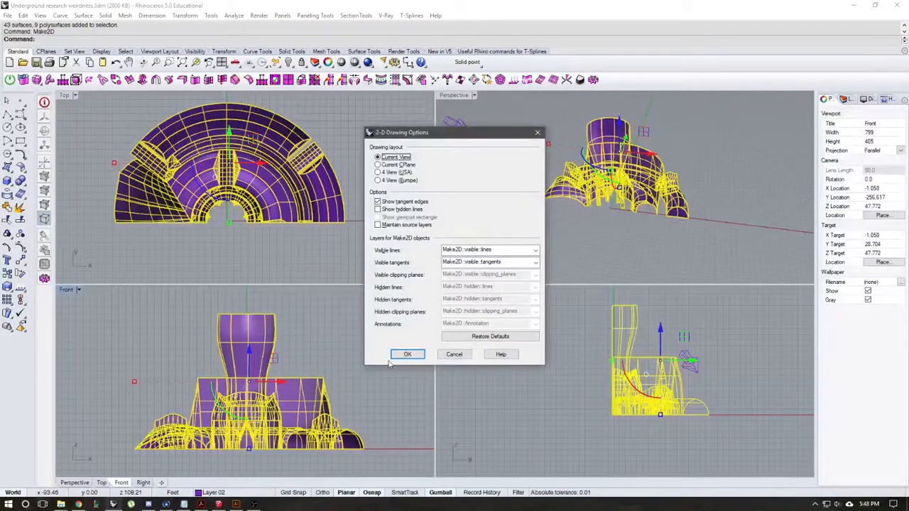
pyautogui.click(404, 354)
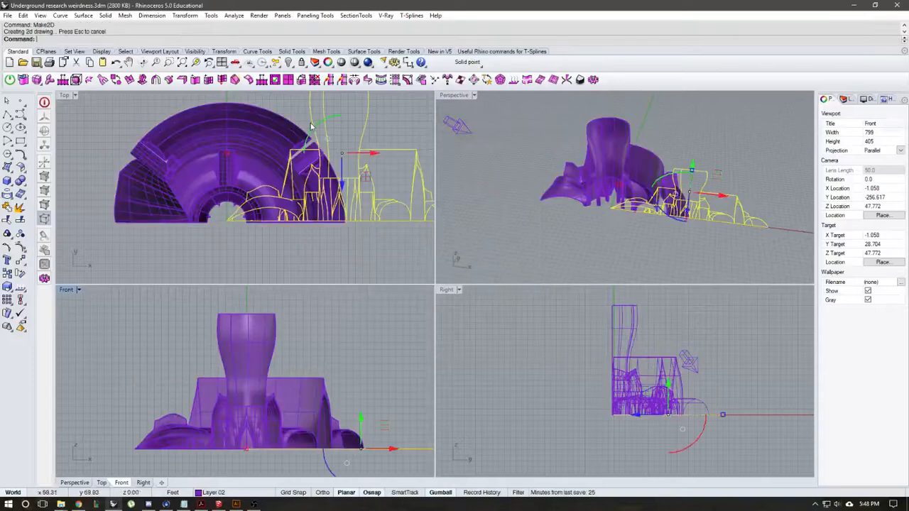
# Step: Move the Make2D linework along the X axis in the Top view until it sits clear of the half model
pyautogui.moveTo(311, 125); pyautogui.dragTo(203, 161, button='right')
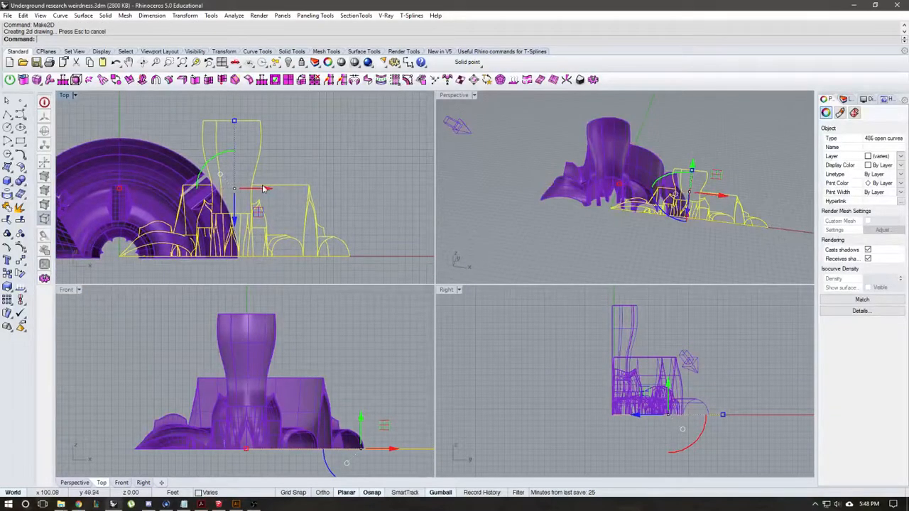
pyautogui.moveTo(262, 188); pyautogui.dragTo(334, 149)
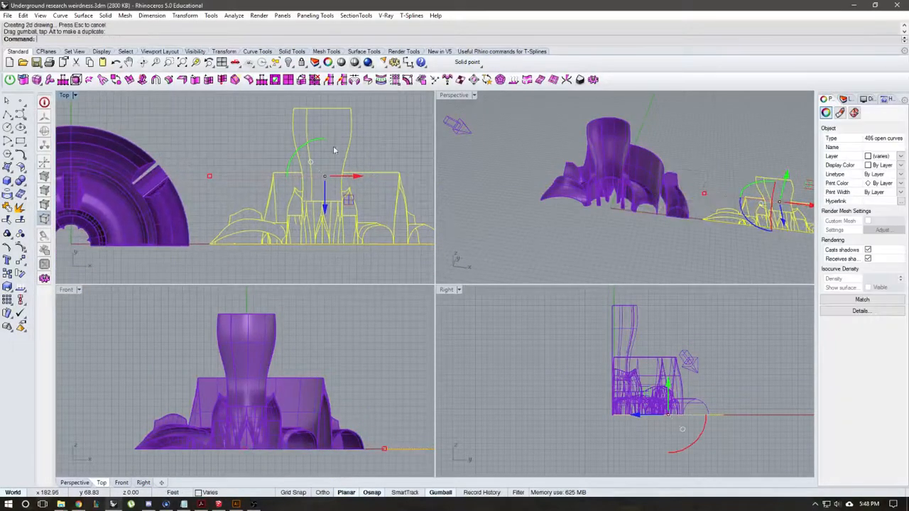
pyautogui.moveTo(297, 189); pyautogui.dragTo(243, 195, button='right')
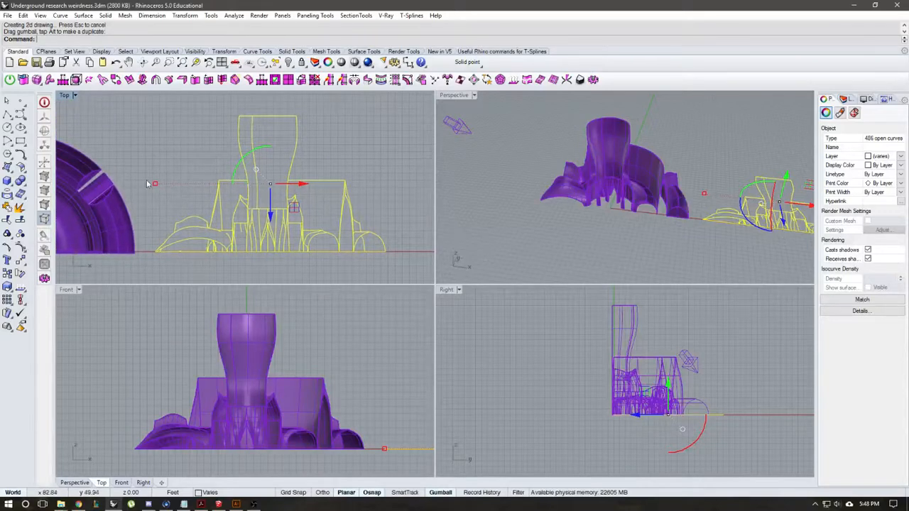
# Step: Hide the entire half model and unlock the section curves
pyautogui.moveTo(146, 170); pyautogui.dragTo(300, 158, button='right')
pyautogui.moveTo(224, 129); pyautogui.dragTo(293, 128, button='right')
pyautogui.moveTo(362, 258); pyautogui.dragTo(94, 110)
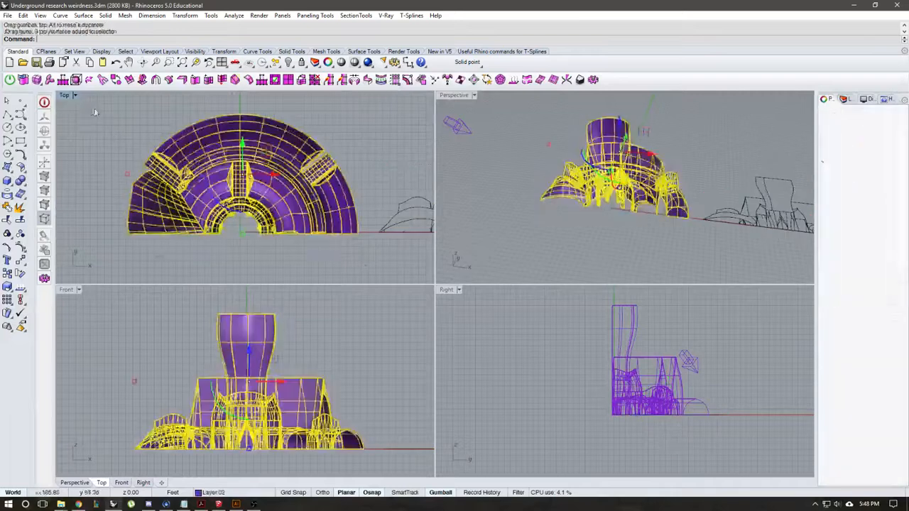
pyautogui.click(289, 63)
pyautogui.rightClick(301, 62)
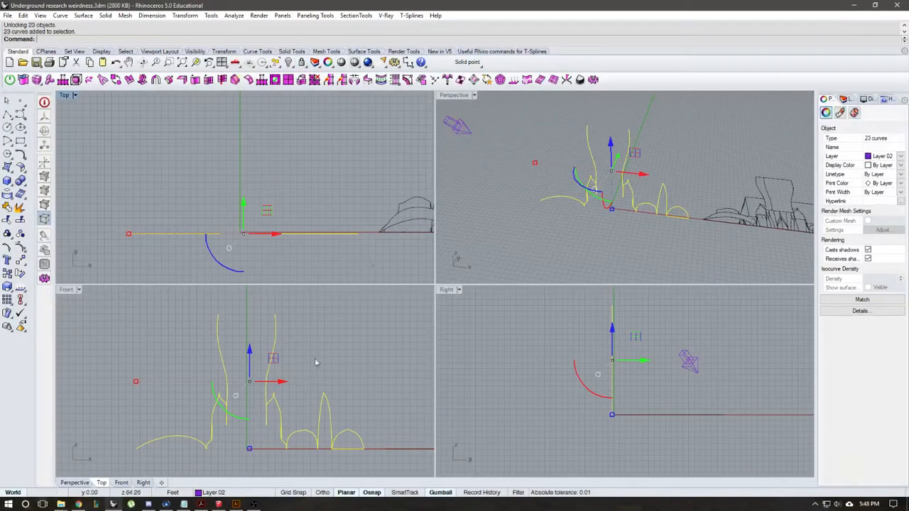
# Step: Rotate the section curves to lie flat in the Top view and move them into alignment over the Make2D linework
pyautogui.keyDown('shift'); pyautogui.moveTo(581, 382); pyautogui.dragTo(601, 330); pyautogui.keyUp('shift')
pyautogui.scroll(-4, 249, 155)
pyautogui.moveTo(326, 191); pyautogui.dragTo(243, 193, button='right')
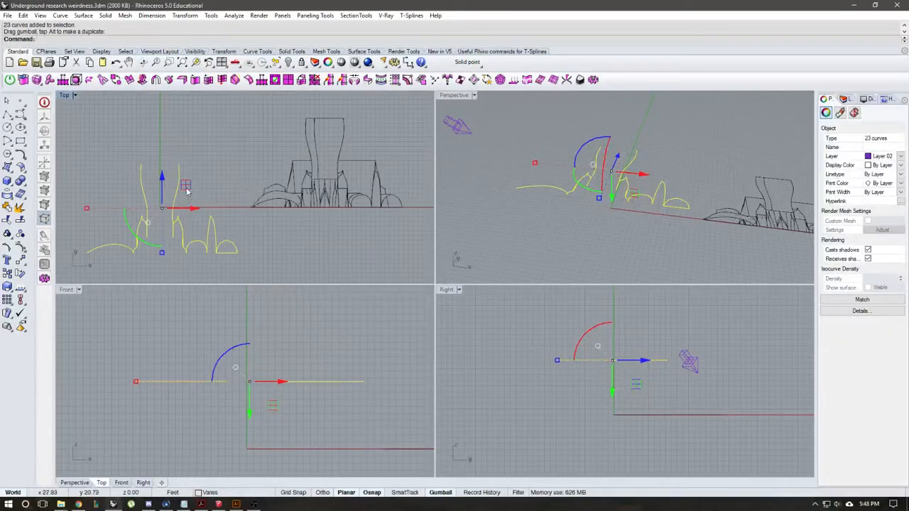
pyautogui.moveTo(184, 186); pyautogui.dragTo(348, 139)
pyautogui.scroll(4, 348, 139)
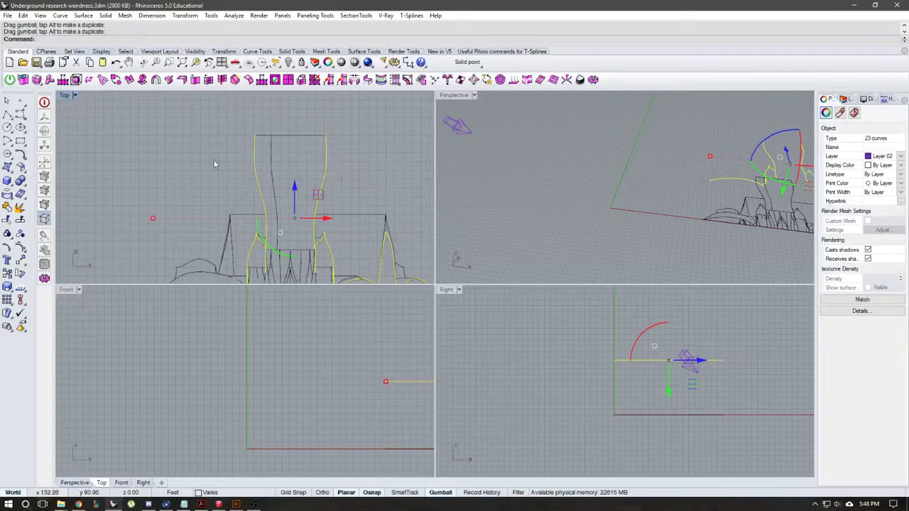
pyautogui.moveTo(262, 184); pyautogui.dragTo(222, 121, button='right')
pyautogui.moveTo(245, 183); pyautogui.dragTo(212, 209, button='right')
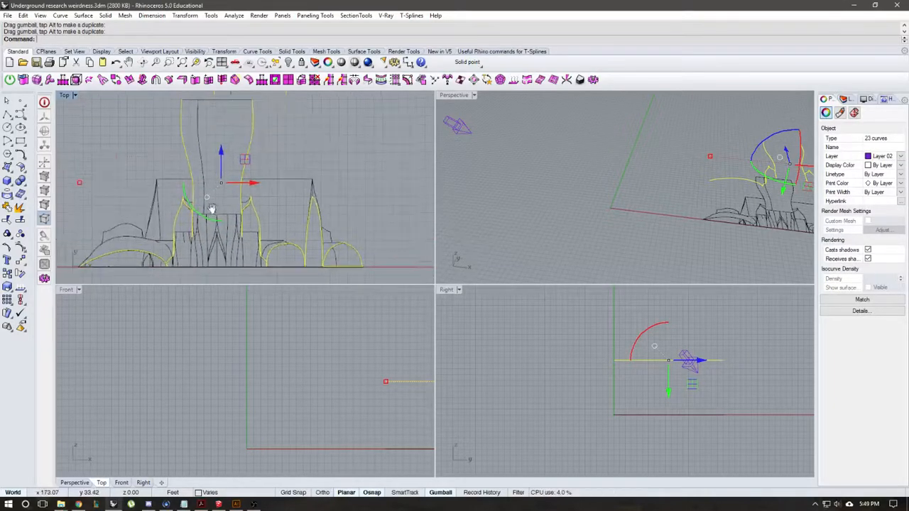
# Step: Export the section curves and Make2D linework as Illustrator file "render section curves make2d", using a snapshot of the current view in CMYK
pyautogui.scroll(-2, 212, 210)
pyautogui.moveTo(346, 271); pyautogui.dragTo(77, 85)
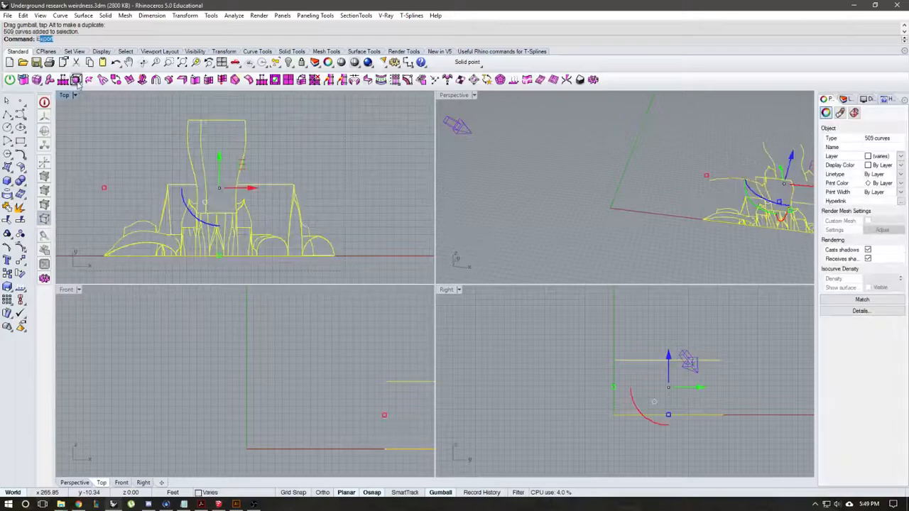
pyautogui.click(76, 79)
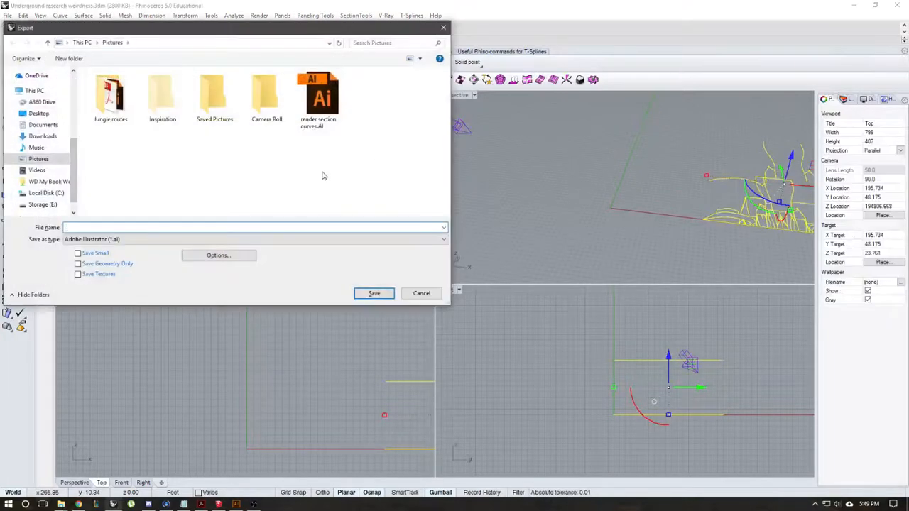
pyautogui.click(319, 114)
pyautogui.click(149, 227)
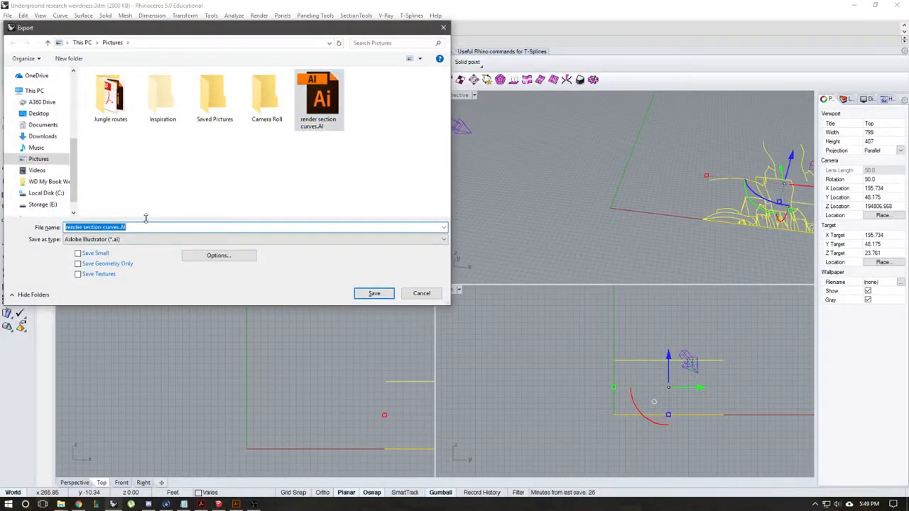
pyautogui.press('Right')
pyautogui.press('BackSpace')
pyautogui.press('BackSpace')
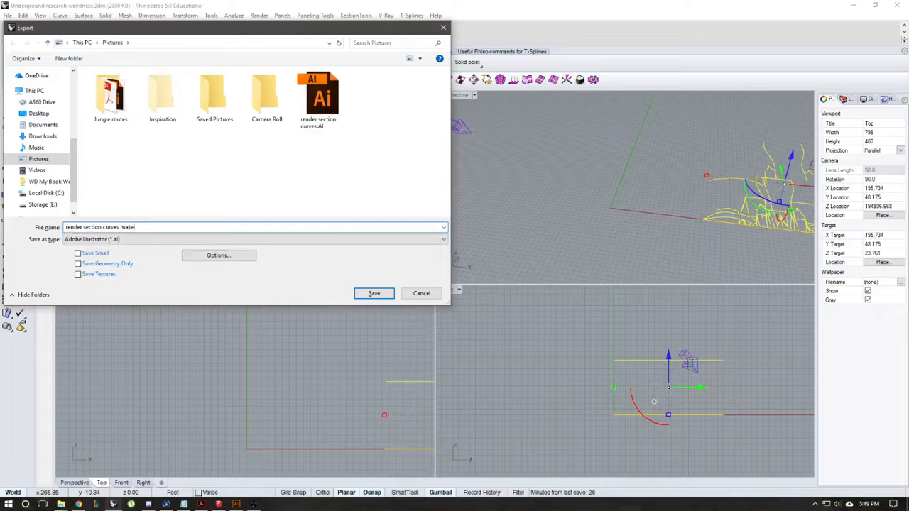
pyautogui.write('make')
pyautogui.press('Return')
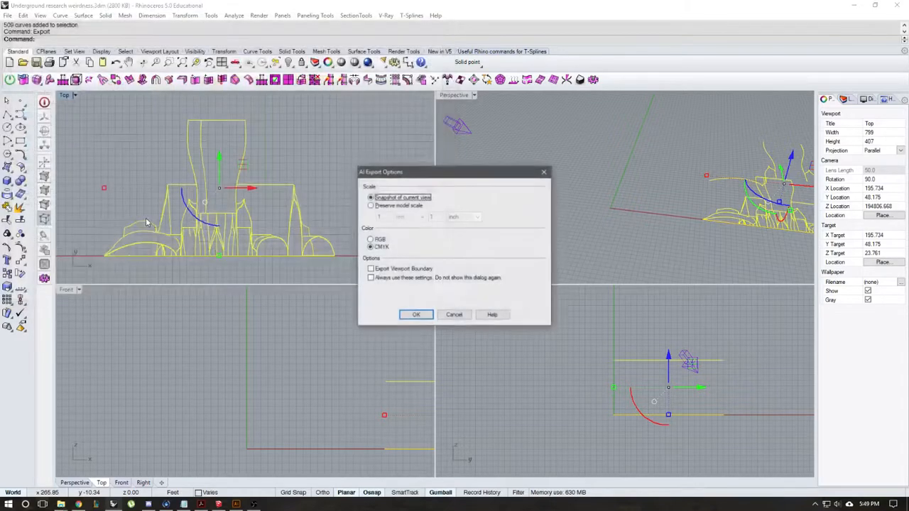
pyautogui.click(417, 316)
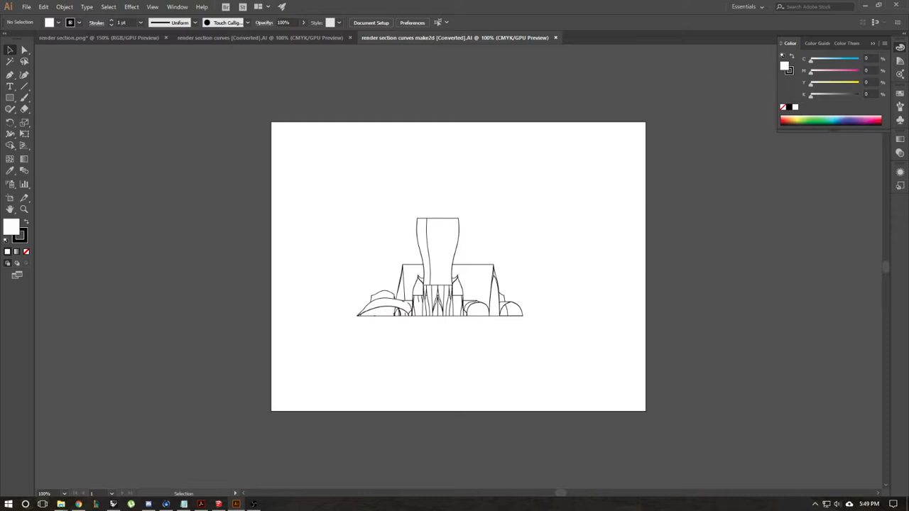
# Step: Set the stroke weight of all section curves on Layer 02 to 3 pt in the exported Illustrator file
pyautogui.press('Delete')
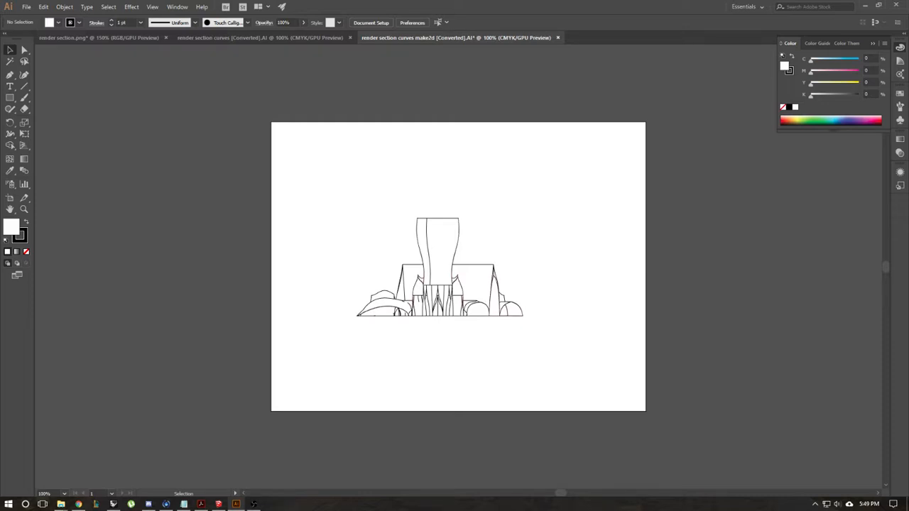
pyautogui.press('F7')
pyautogui.moveTo(779, 154); pyautogui.dragTo(817, 166)
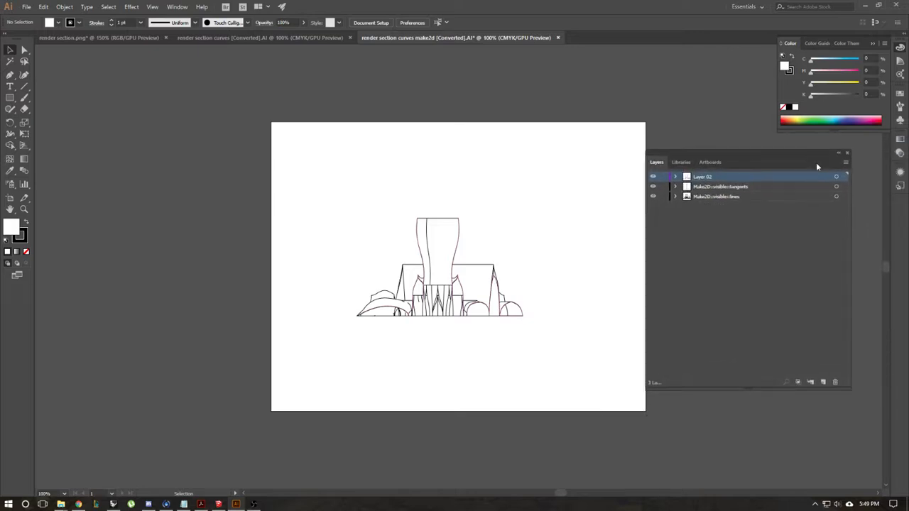
pyautogui.click(836, 176)
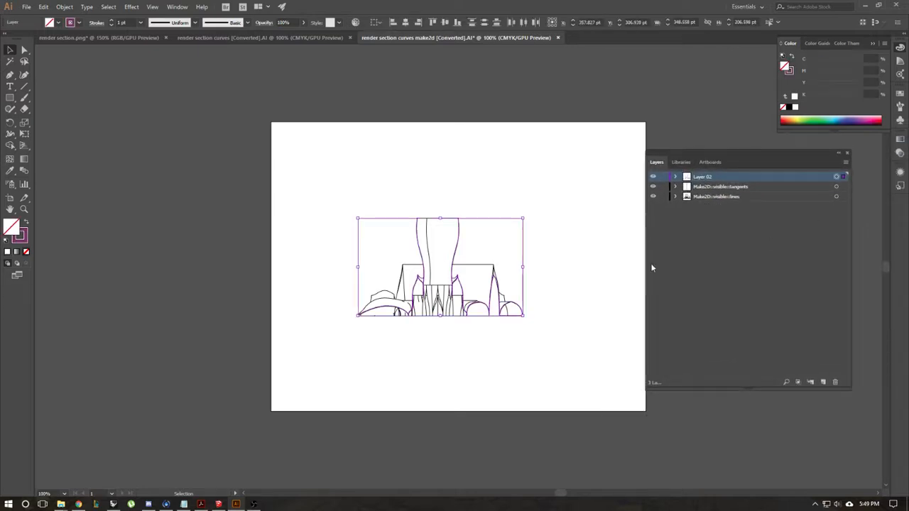
pyautogui.click(142, 22)
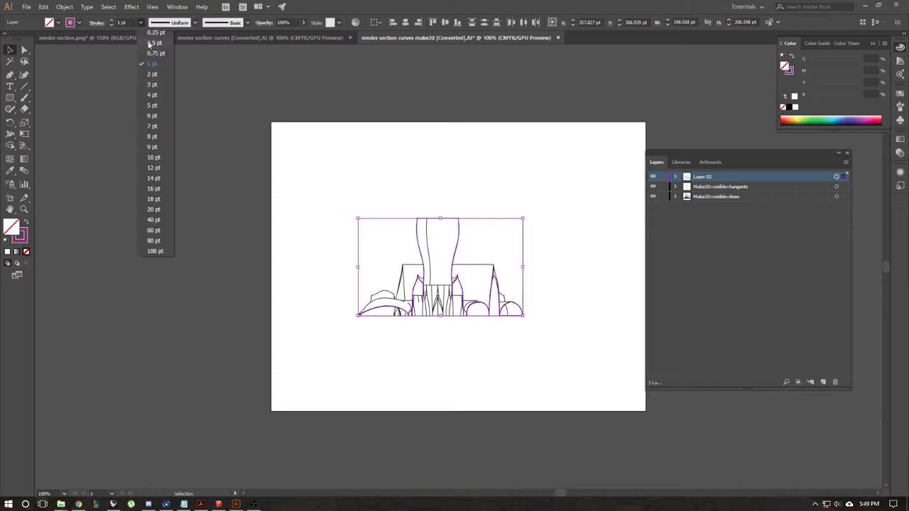
pyautogui.click(155, 91)
pyautogui.click(575, 162)
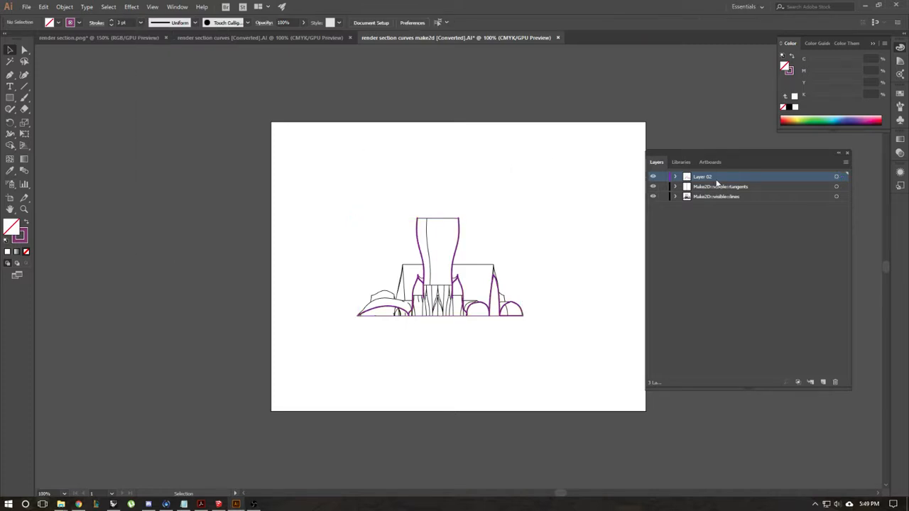
# Step: Lock Layer 02 and set the stroke weight of all Make2D linework to 0.5 pt
pyautogui.moveTo(346, 186); pyautogui.dragTo(564, 351)
pyautogui.click(141, 23)
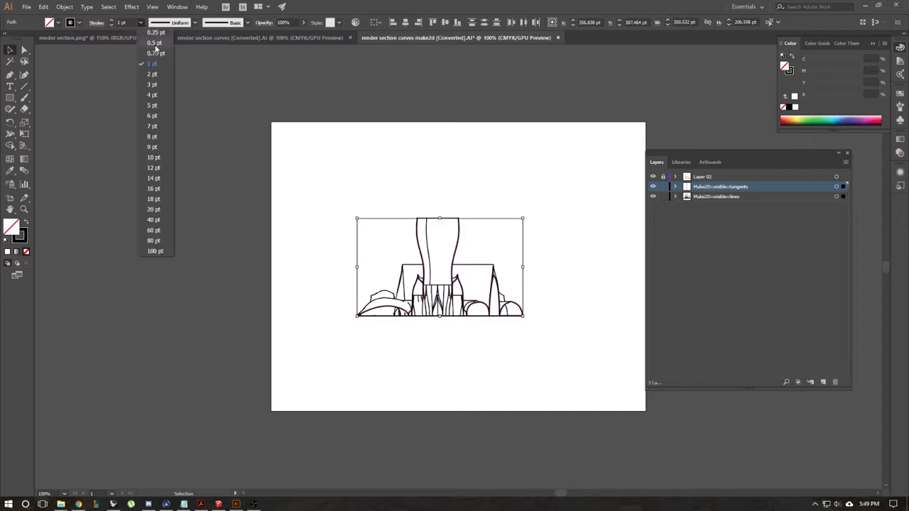
pyautogui.click(155, 42)
pyautogui.click(557, 184)
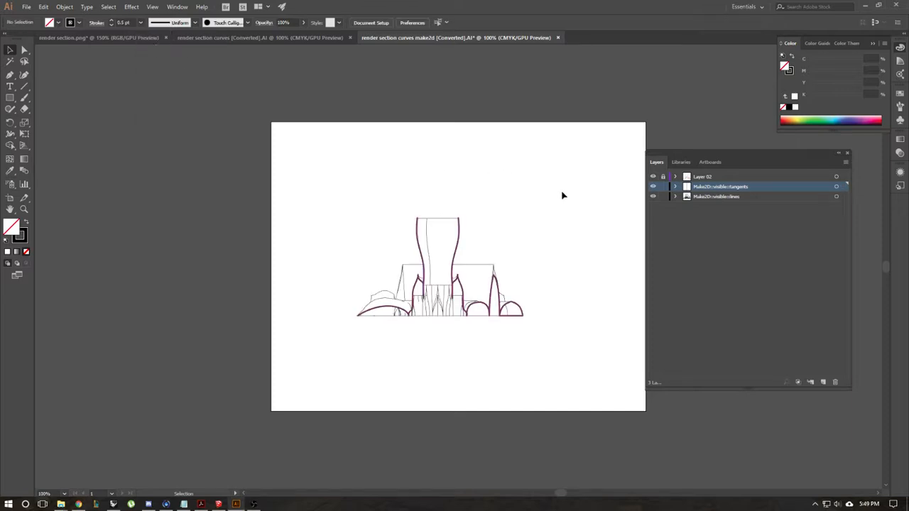
# Step: Delete the long vertical tangent line inside the tall central shaft
pyautogui.click(426, 230)
pyautogui.click(425, 216)
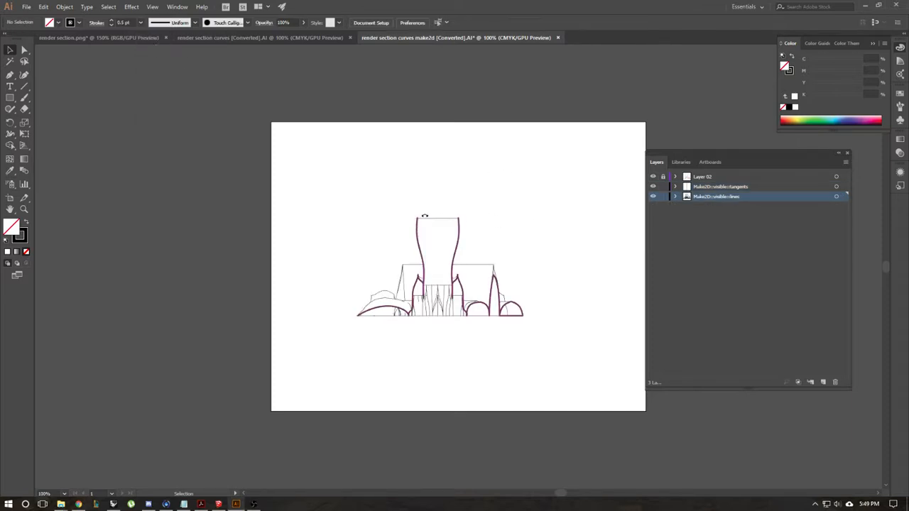
# Step: Set the stroke weight of all the Make2D linework to 0.25 pt
pyautogui.scroll(1, 511, 289)
pyautogui.scroll(-1, 515, 284)
pyautogui.keyDown('alt'); pyautogui.scroll(2, 515, 273); pyautogui.keyUp('alt')
pyautogui.moveTo(475, 211); pyautogui.dragTo(444, 207)
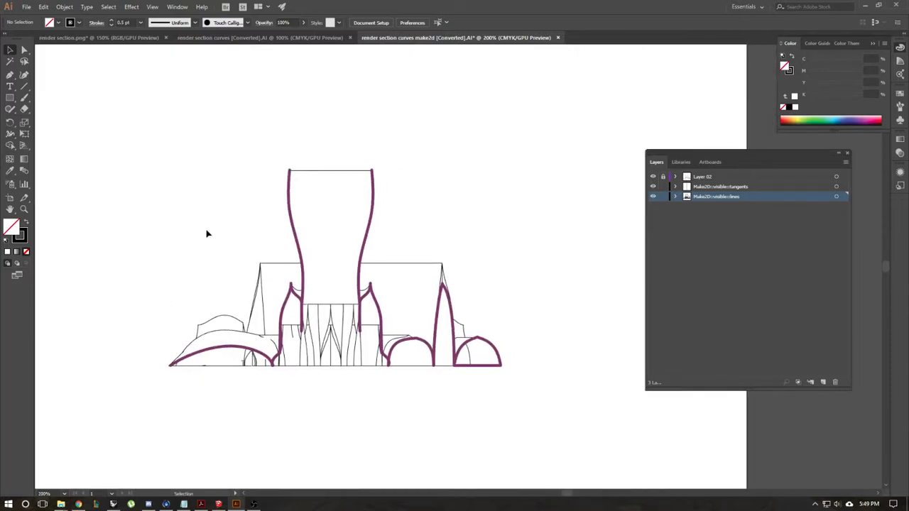
pyautogui.keyDown('alt'); pyautogui.scroll(4, 264, 357); pyautogui.keyUp('alt')
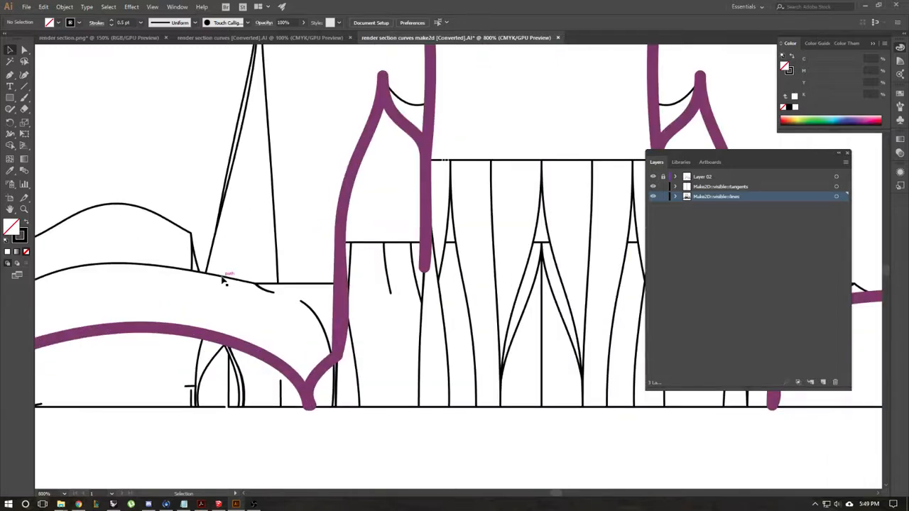
pyautogui.keyDown('alt'); pyautogui.scroll(-4, 437, 320); pyautogui.keyUp('alt')
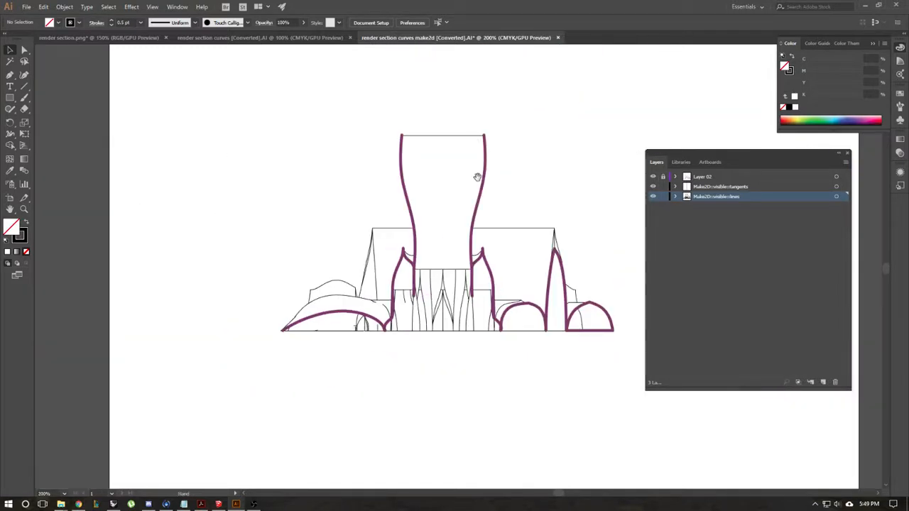
pyautogui.moveTo(476, 179); pyautogui.dragTo(406, 203)
pyautogui.keyDown('alt'); pyautogui.scroll(-1, 410, 205); pyautogui.keyUp('alt')
pyautogui.moveTo(555, 111)
pyautogui.mouseDown()
pyautogui.moveTo(518, 194)
pyautogui.moveTo(239, 351)
pyautogui.mouseUp()
pyautogui.click(141, 24)
pyautogui.click(156, 32)
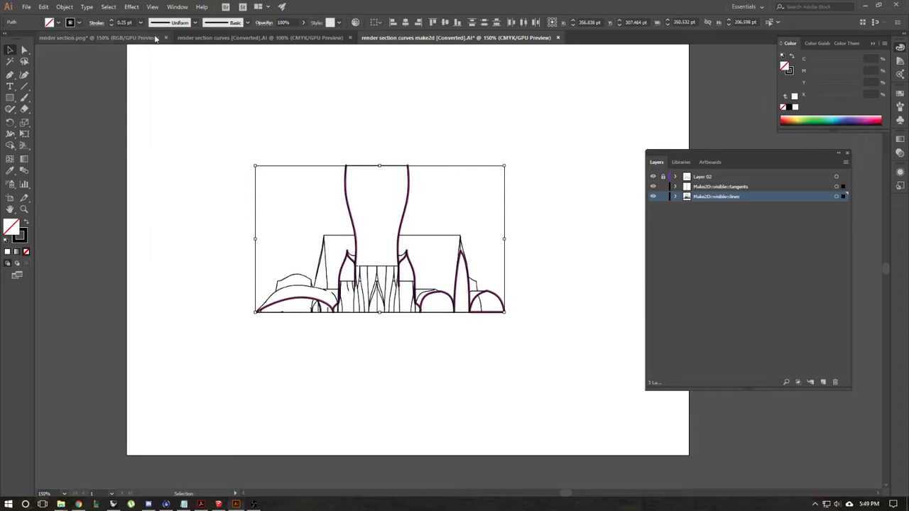
pyautogui.click(237, 145)
# Step: Lasso the middle group of Make2D lines beneath the central shaft and set their stroke weight to 0.1 pt
pyautogui.moveTo(466, 283); pyautogui.dragTo(427, 308)
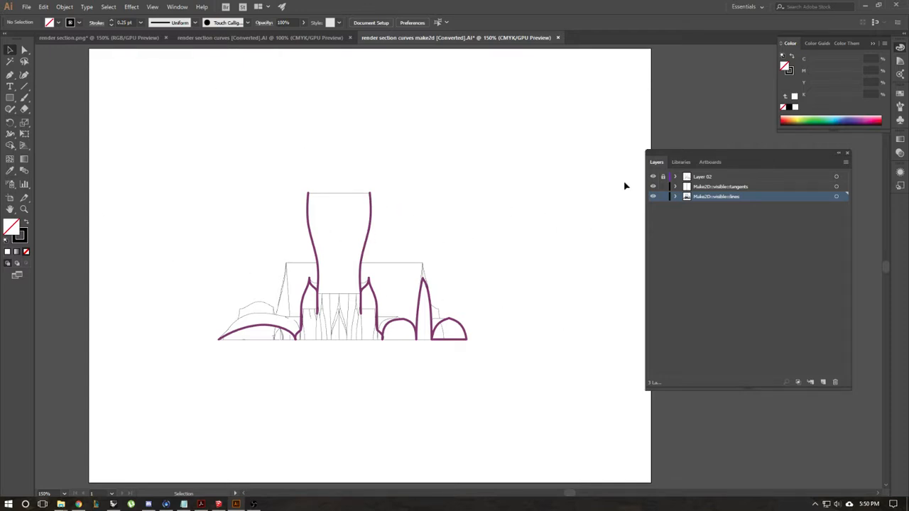
pyautogui.click(24, 62)
pyautogui.moveTo(348, 360)
pyautogui.mouseDown()
pyautogui.moveTo(353, 313)
pyautogui.moveTo(334, 314)
pyautogui.moveTo(345, 371)
pyautogui.moveTo(348, 360)
pyautogui.mouseUp()
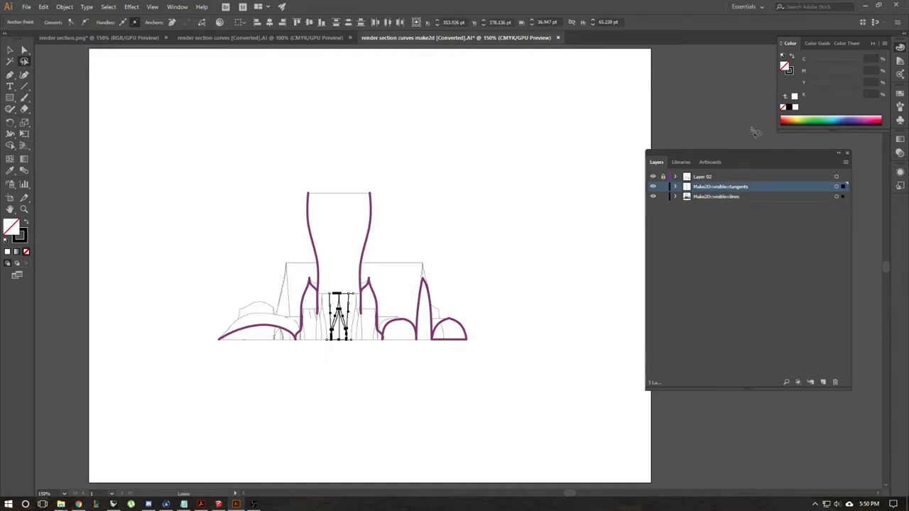
pyautogui.click(27, 53)
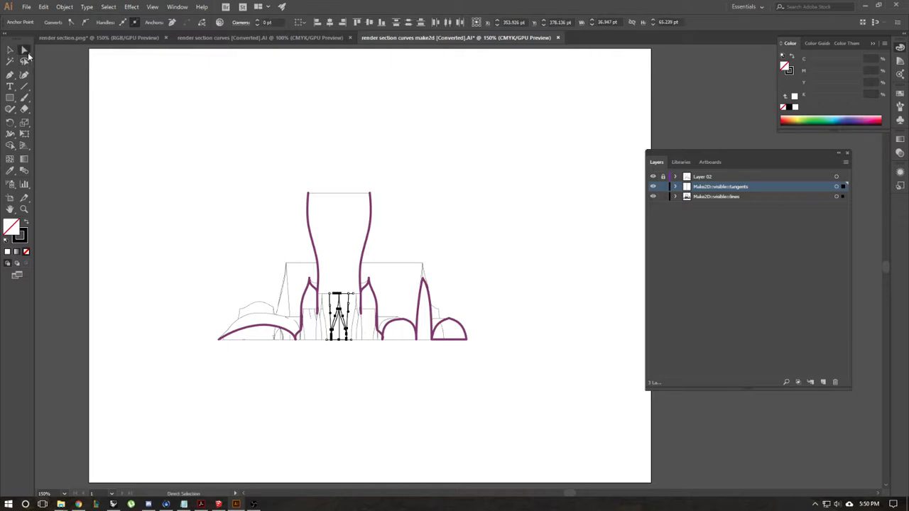
pyautogui.click(9, 51)
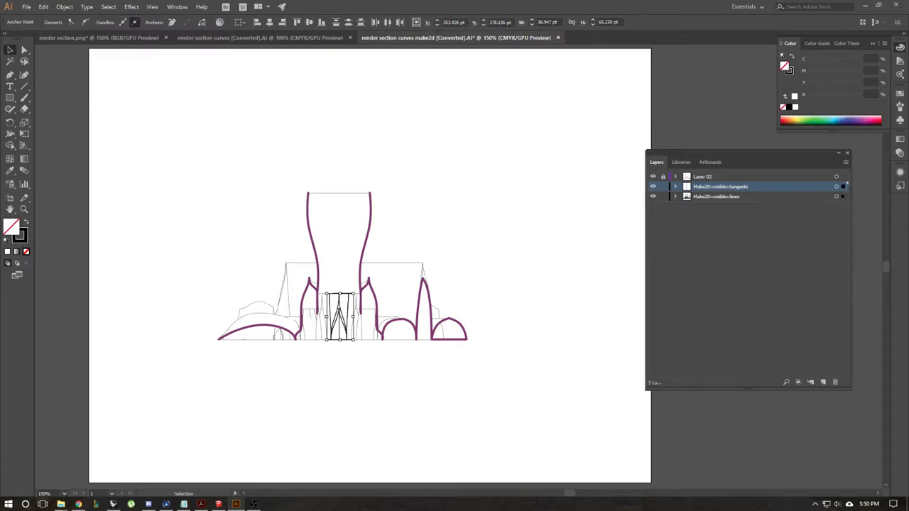
pyautogui.hotkey('ctrl', 'F10')
pyautogui.moveTo(591, 185)
pyautogui.mouseDown()
pyautogui.moveTo(577, 78)
pyautogui.moveTo(478, 101)
pyautogui.mouseUp()
pyautogui.click(565, 104)
pyautogui.click(557, 98)
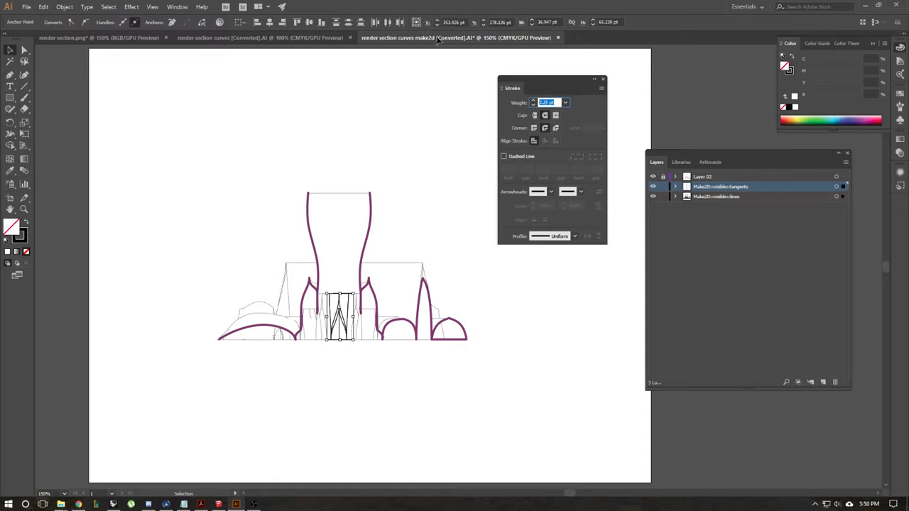
pyautogui.write('.1')
pyautogui.press('Return')
pyautogui.click(319, 407)
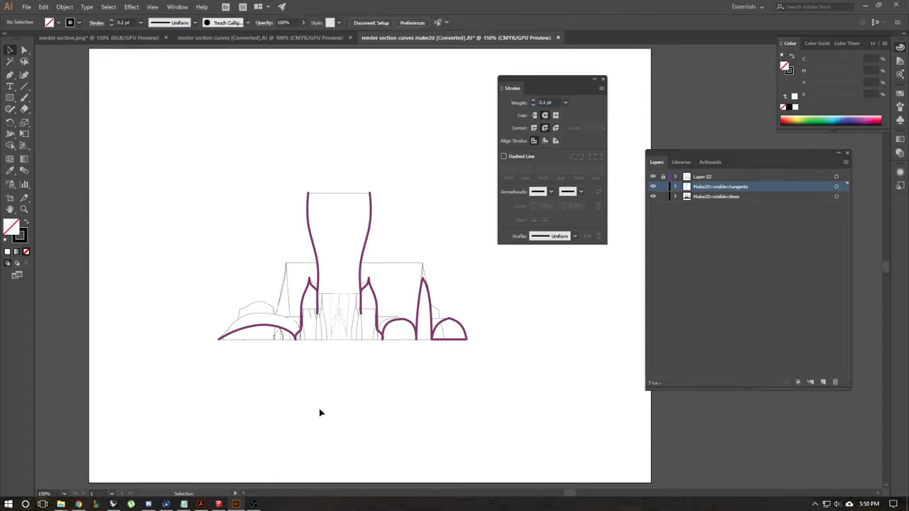
# Step: Lasso the Make2D lines of the chambers left of the central shaft and set their stroke weight to 0.5 pt
pyautogui.scroll(1, 344, 368)
pyautogui.scroll(2, 348, 370)
pyautogui.scroll(-2, 349, 372)
pyautogui.keyDown('alt'); pyautogui.scroll(1, 348, 374); pyautogui.keyUp('alt')
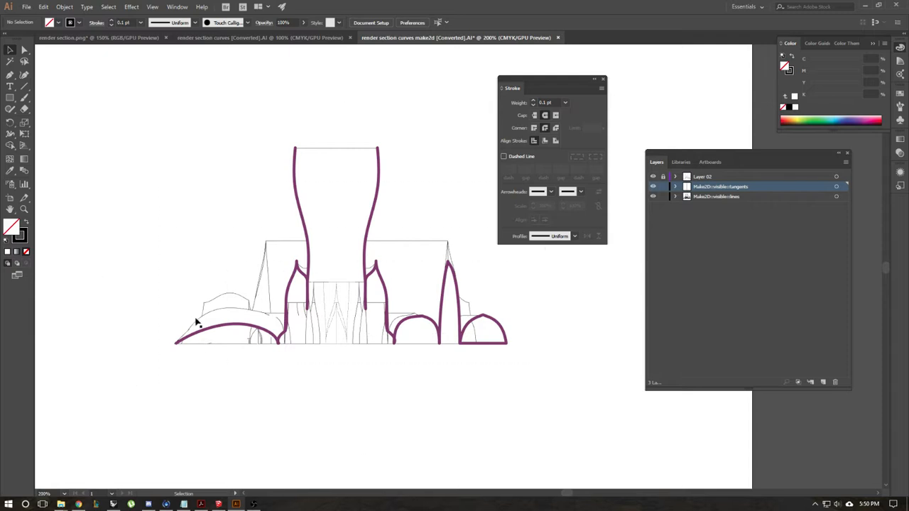
pyautogui.click(24, 61)
pyautogui.moveTo(281, 220)
pyautogui.mouseDown()
pyautogui.moveTo(250, 231)
pyautogui.moveTo(196, 376)
pyautogui.moveTo(292, 355)
pyautogui.moveTo(266, 301)
pyautogui.moveTo(281, 221)
pyautogui.mouseUp()
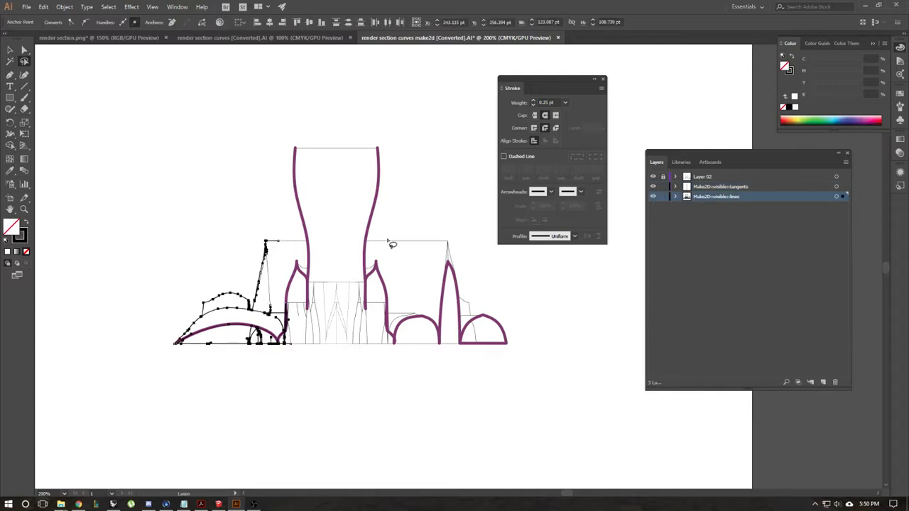
pyautogui.click(565, 103)
pyautogui.click(572, 126)
# Step: Lasso the Make2D lines of the chambers right of the central shaft, set their stroke weight to 0.5 pt, and deselect them
pyautogui.moveTo(397, 384)
pyautogui.mouseDown()
pyautogui.moveTo(509, 350)
pyautogui.moveTo(460, 207)
pyautogui.moveTo(410, 298)
pyautogui.moveTo(409, 415)
pyautogui.mouseUp()
pyautogui.click(565, 103)
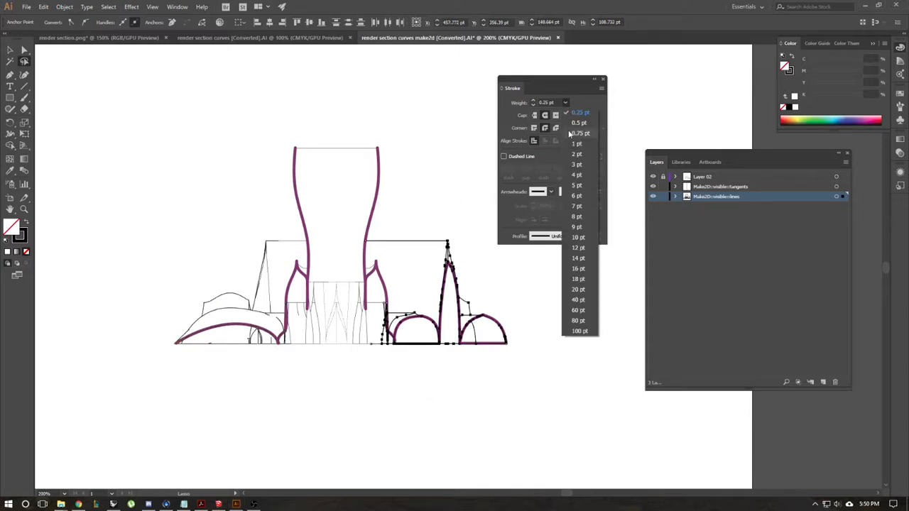
pyautogui.click(572, 127)
pyautogui.press('v')
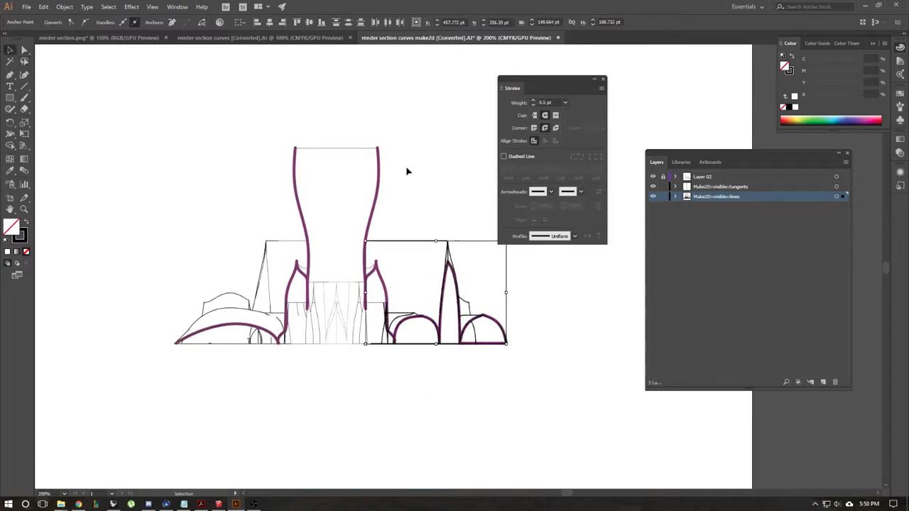
pyautogui.click(302, 385)
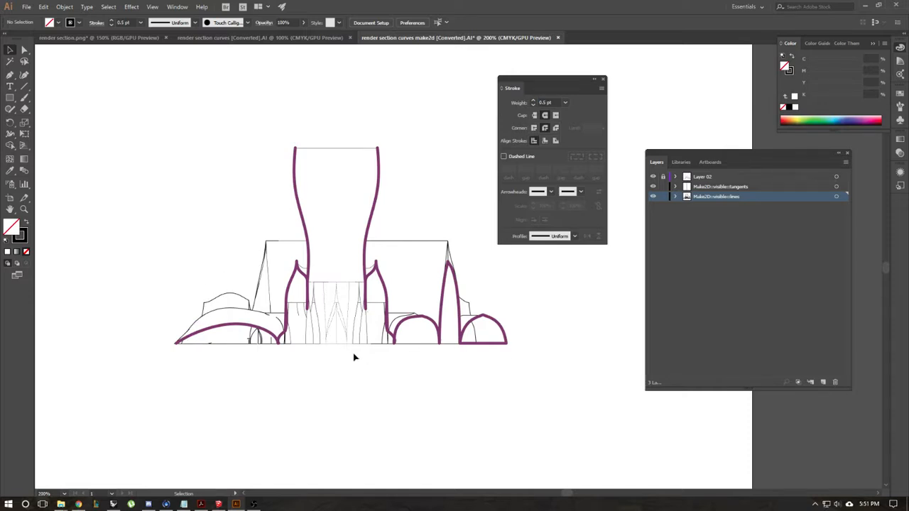
# Step: Select the Make2D lines around the pointed chamber and domes right of the shaft and reduce their stroke weight to 0.25 pt
pyautogui.scroll(2, 362, 348)
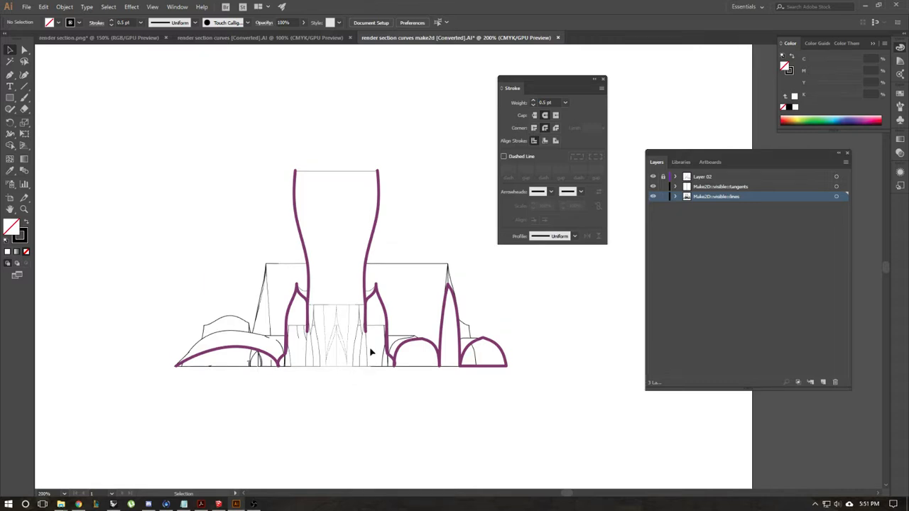
pyautogui.scroll(-1, 371, 345)
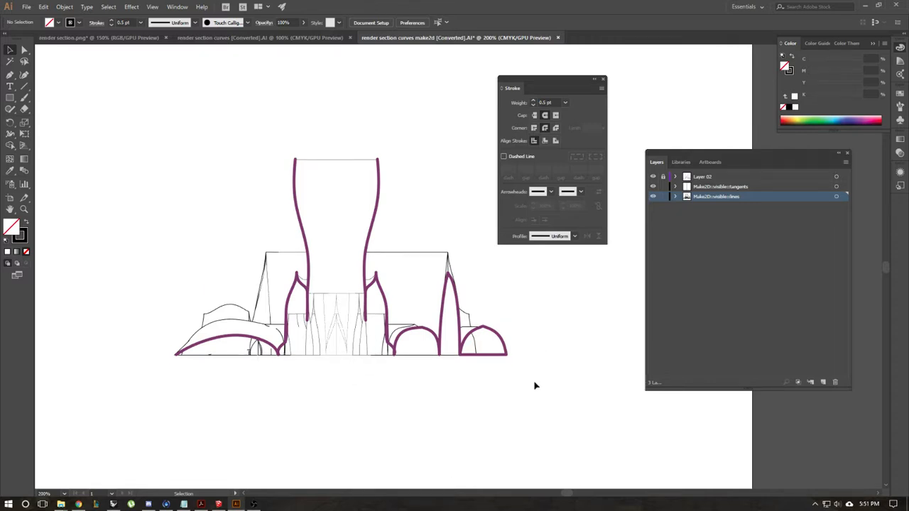
pyautogui.moveTo(398, 229); pyautogui.dragTo(535, 386)
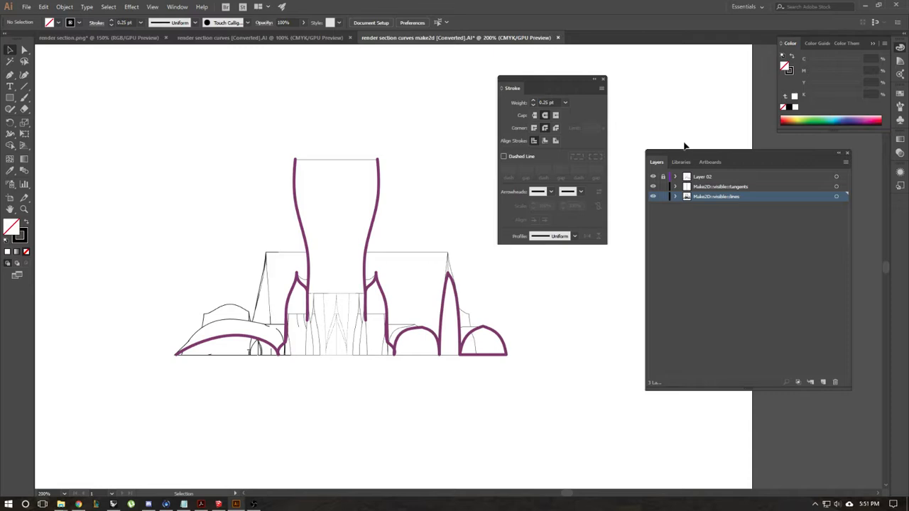